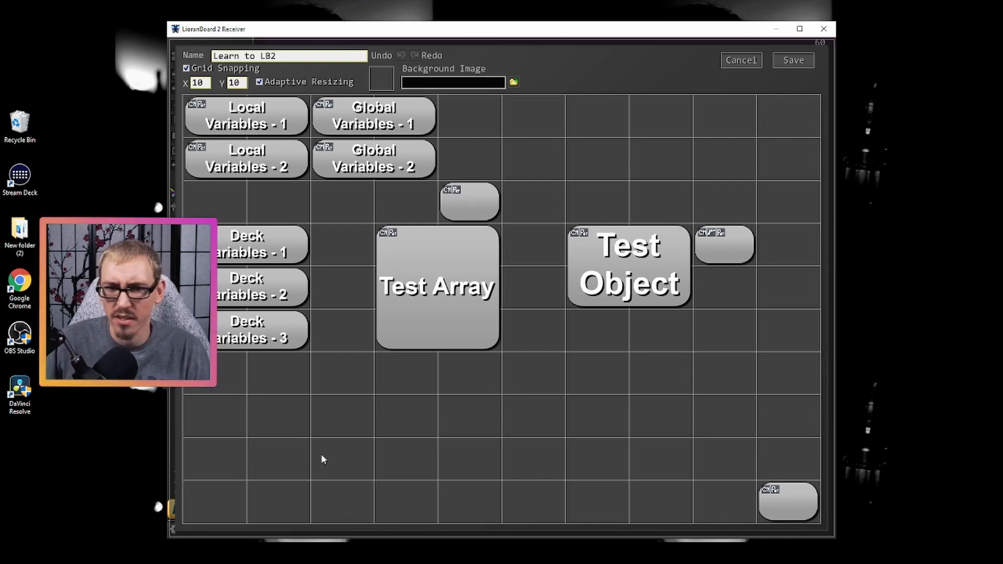
- Create a button in the second cell of the deck's bottom row and add a Set Local Variable command to it
{"action": "right_click", "coordinate": [293, 491]}
{"action": "left_click", "coordinate": [309, 490]}
{"action": "double_click", "coordinate": [285, 498]}
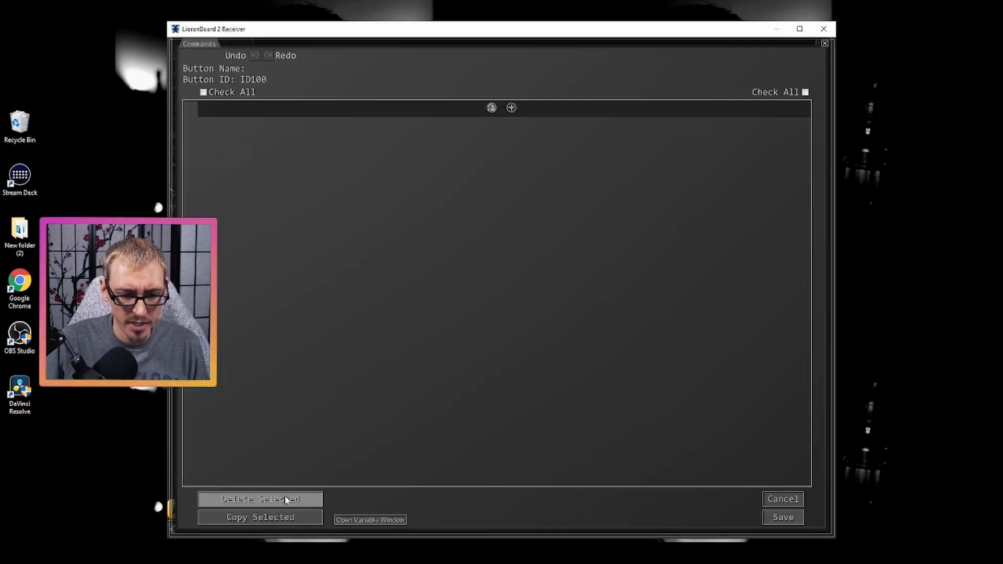
{"action": "left_click", "coordinate": [511, 107]}
{"action": "type", "text": "l"}
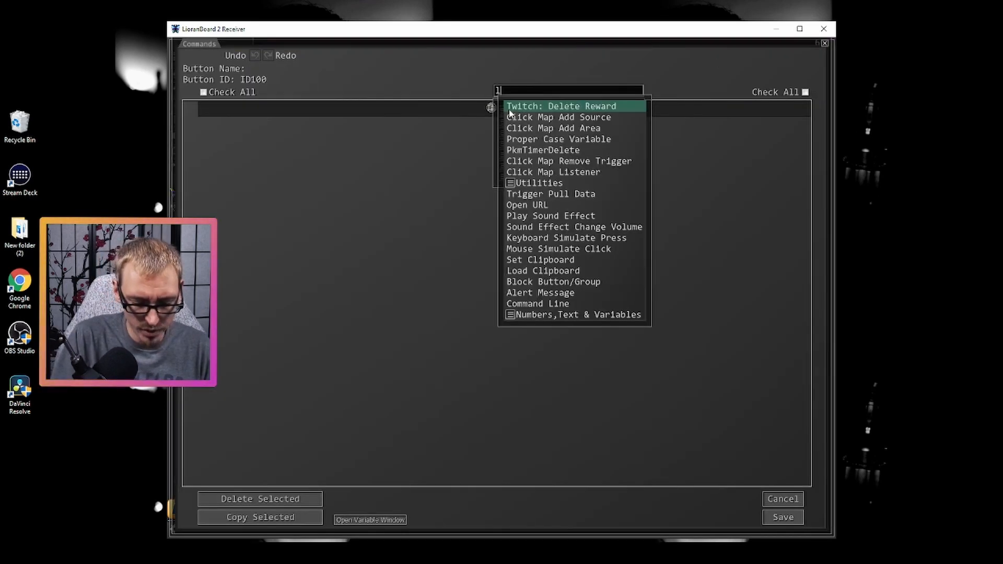
{"action": "key", "text": "BackSpace"}
{"action": "type", "text": "set loca"}
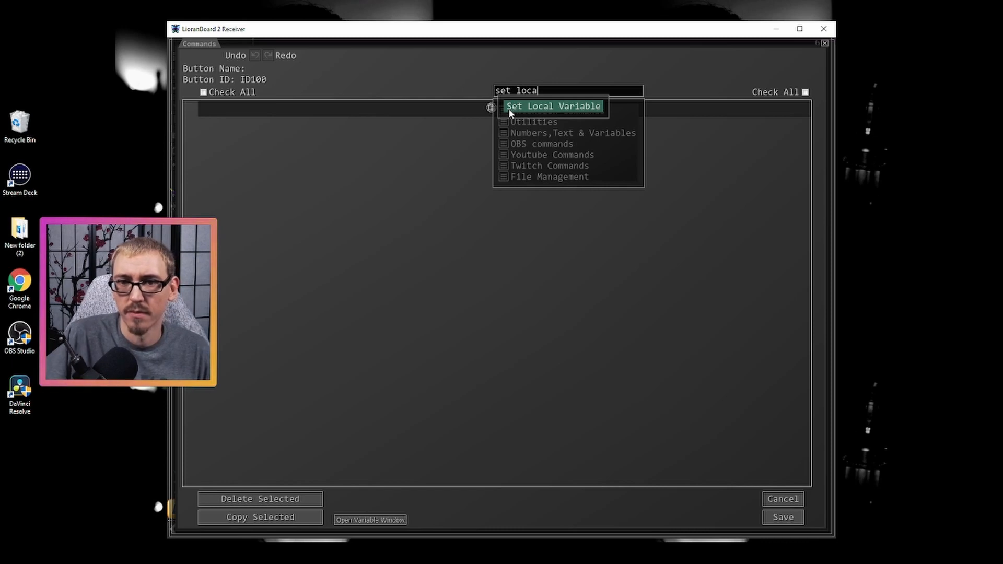
{"action": "left_click", "coordinate": [510, 109]}
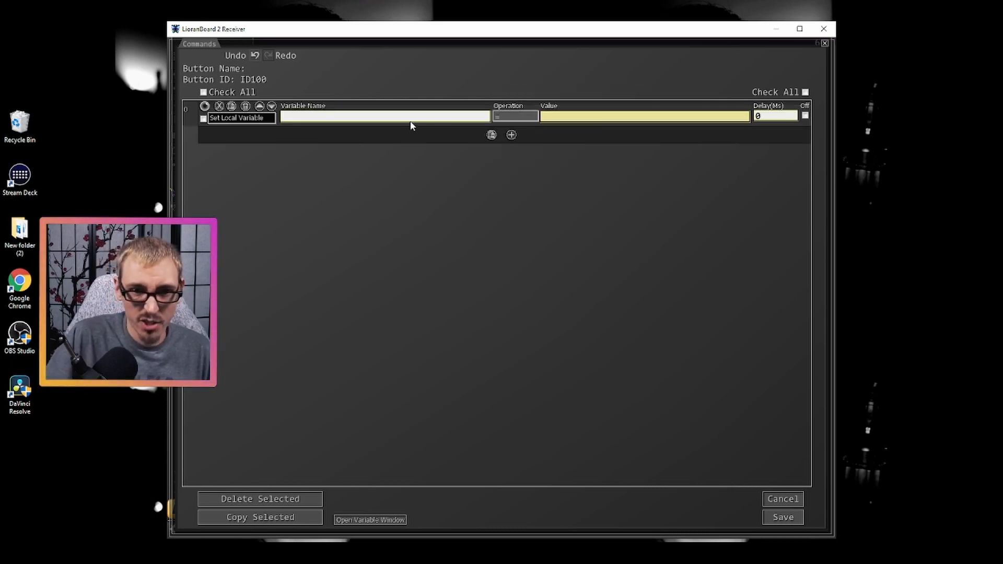
- Configure the Set Local Variable command with variable name counter, operation += and value 1
{"action": "left_click", "coordinate": [406, 117]}
{"action": "type", "text": "counter"}
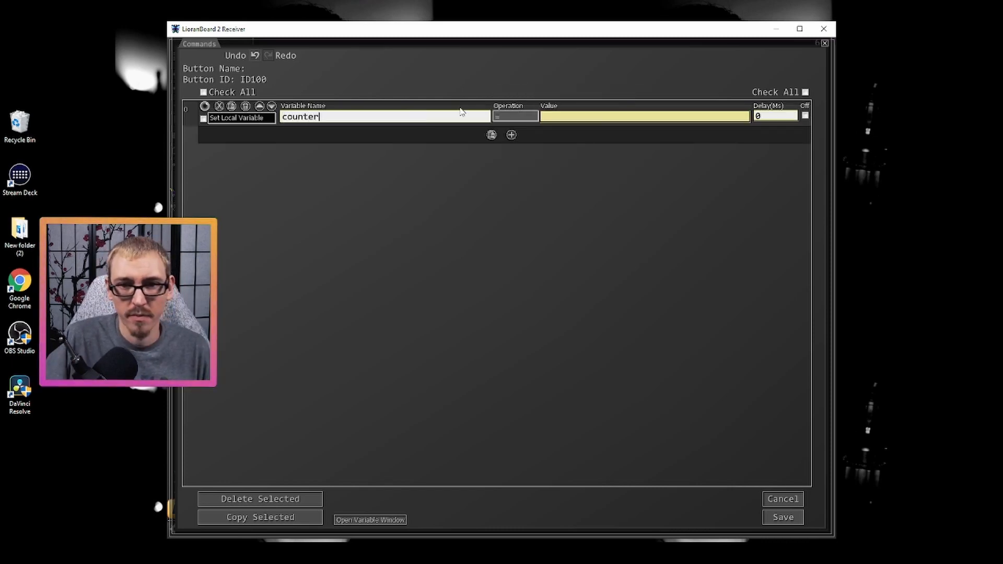
{"action": "left_click", "coordinate": [575, 118]}
{"action": "left_click", "coordinate": [516, 116]}
{"action": "left_click", "coordinate": [525, 133]}
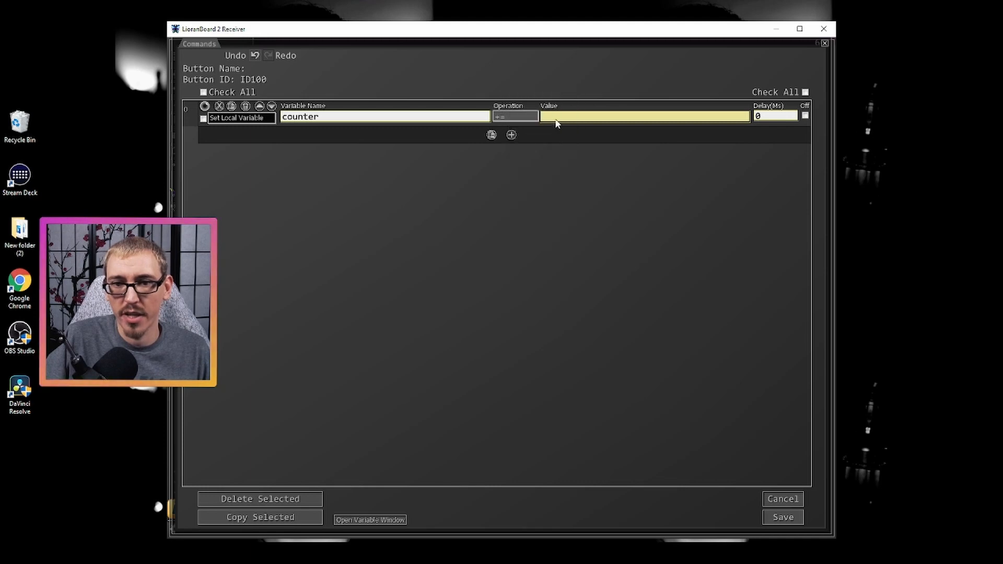
{"action": "left_click", "coordinate": [557, 118]}
{"action": "type", "text": "1"}
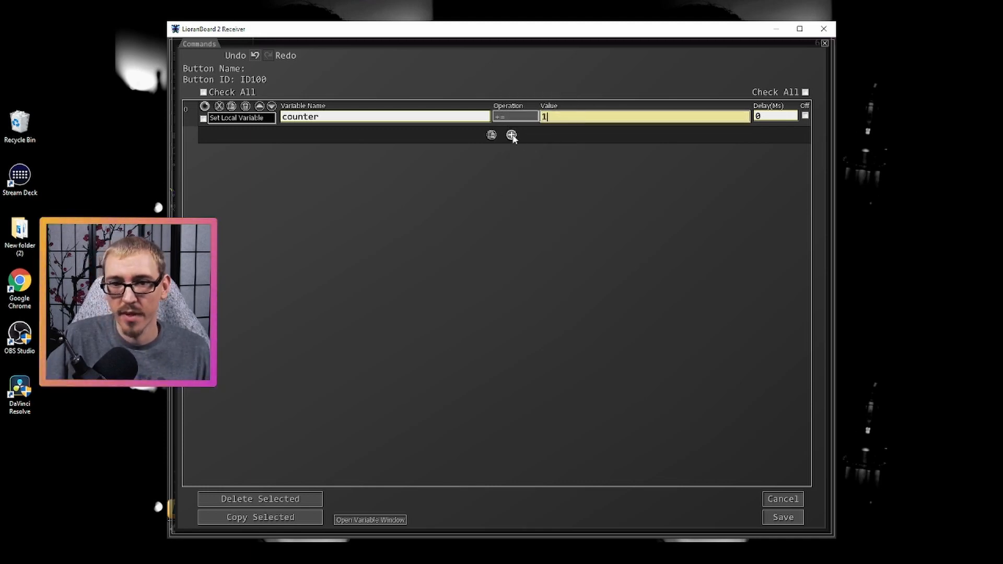
- Add a Twitch: Send Chat Message command below the variable command and enter the streamer's channel name
{"action": "left_click", "coordinate": [511, 135]}
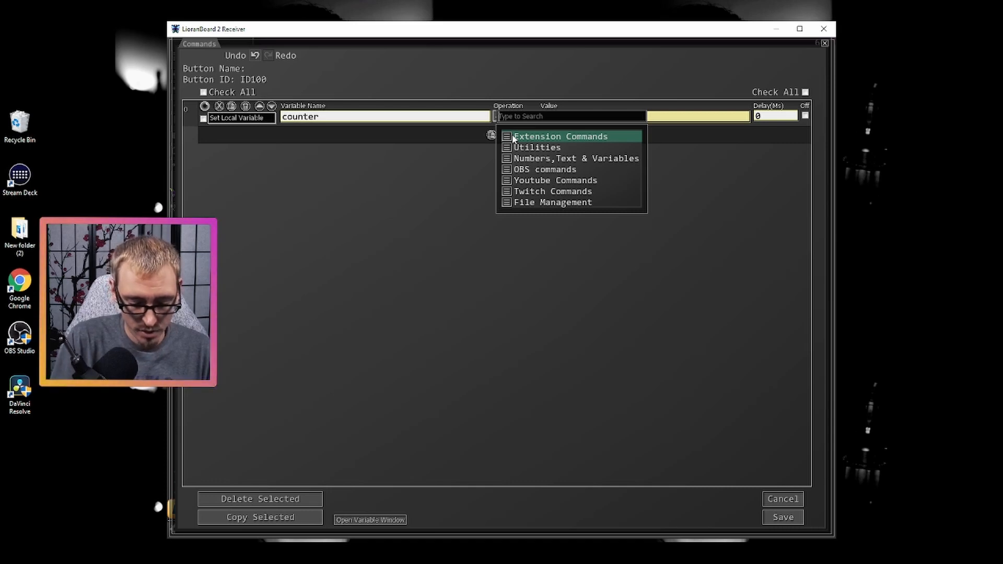
{"action": "type", "text": "twitch"}
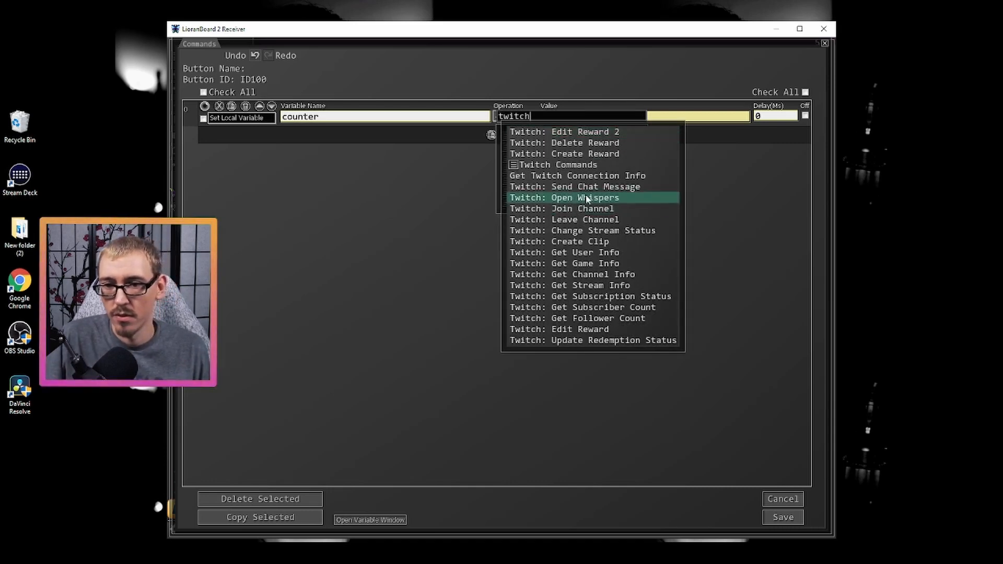
{"action": "left_click", "coordinate": [569, 186]}
{"action": "left_click", "coordinate": [664, 146]}
{"action": "type", "text": "falinere"}
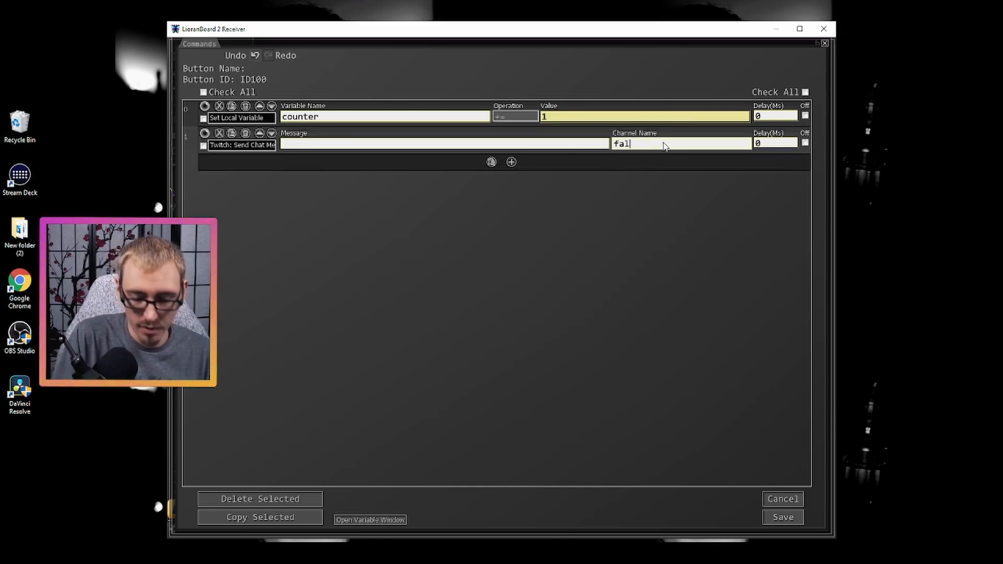
- Set the chat message to "Counter is: /$counter$/" and save both the button's commands and the deck
{"action": "left_click", "coordinate": [435, 147]}
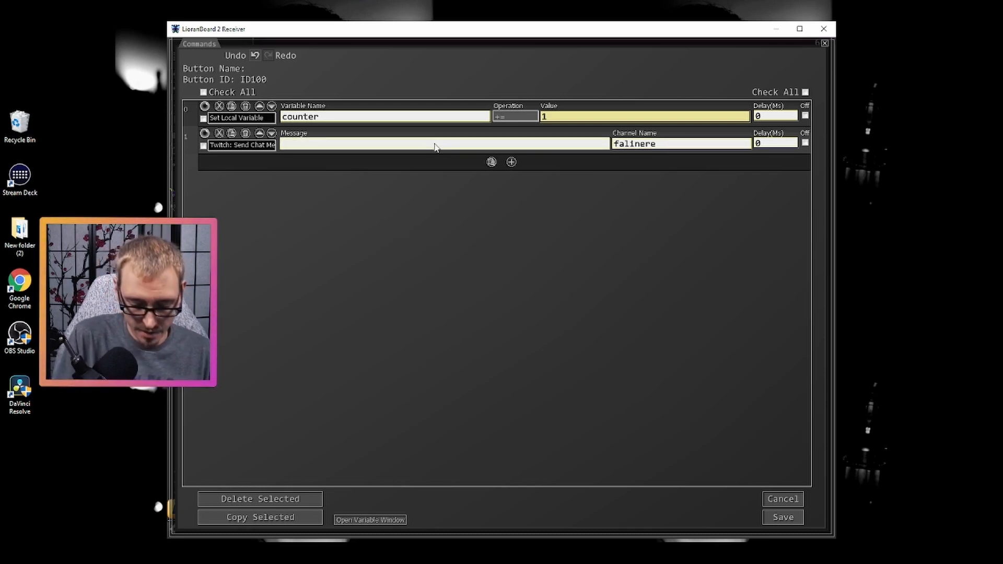
{"action": "type", "text": "Counter is"}
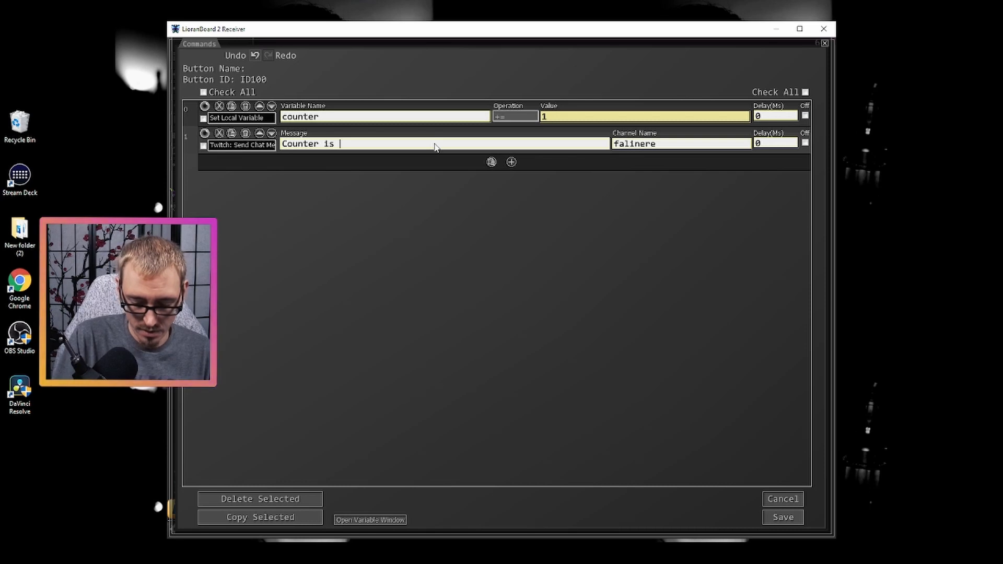
{"action": "type", "text": ": /$"}
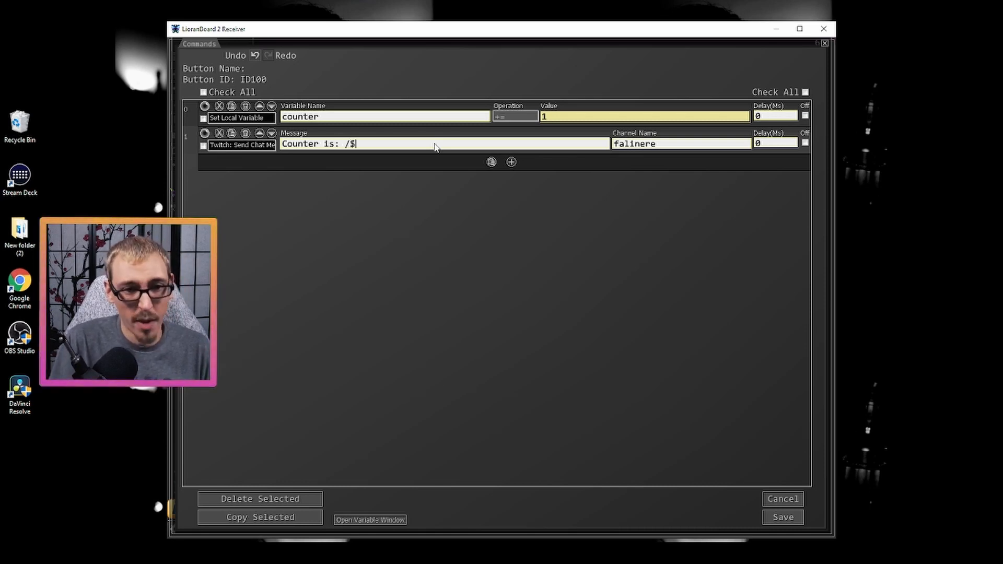
{"action": "type", "text": "counter$/"}
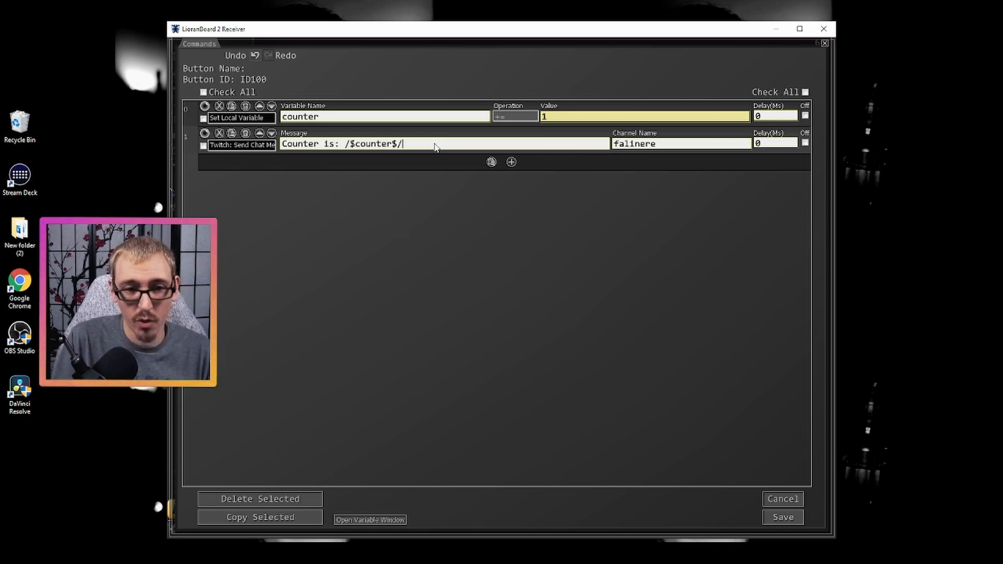
{"action": "left_click", "coordinate": [783, 517]}
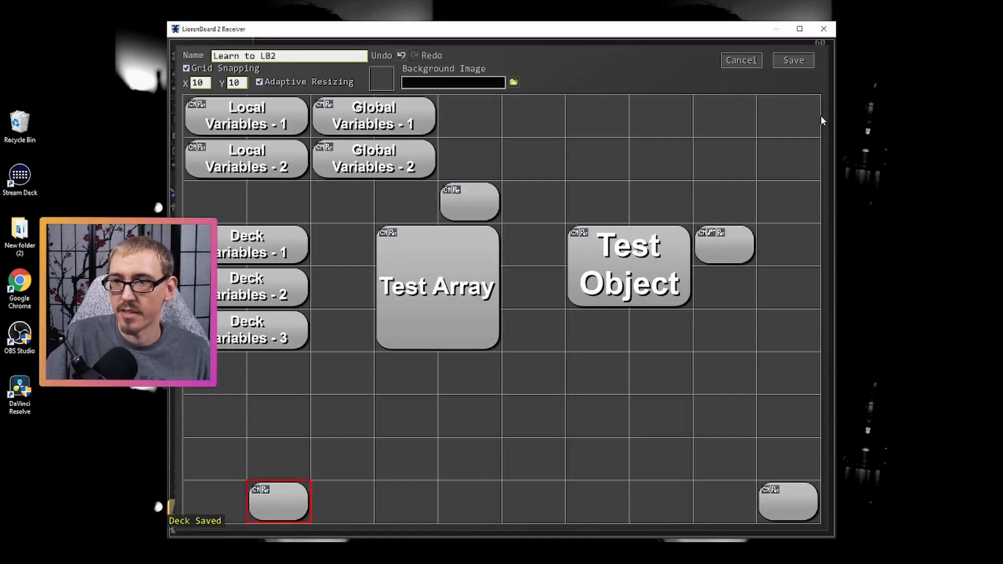
{"action": "left_click", "coordinate": [791, 61]}
- Switch to the LioranBoard 2 Stream Deck window and load the Learn to LB2 deck
{"action": "left_click", "coordinate": [554, 554]}
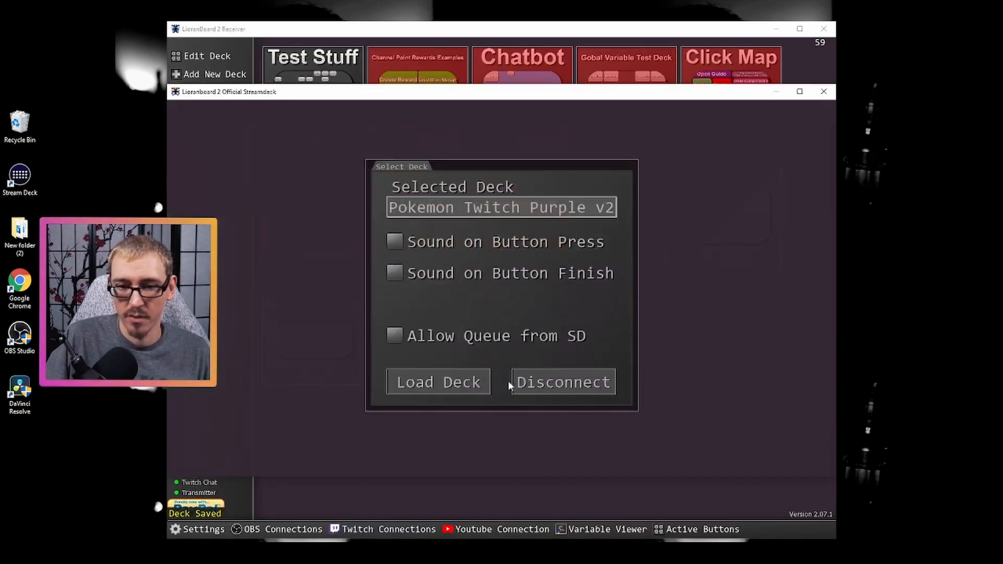
{"action": "left_click", "coordinate": [522, 208]}
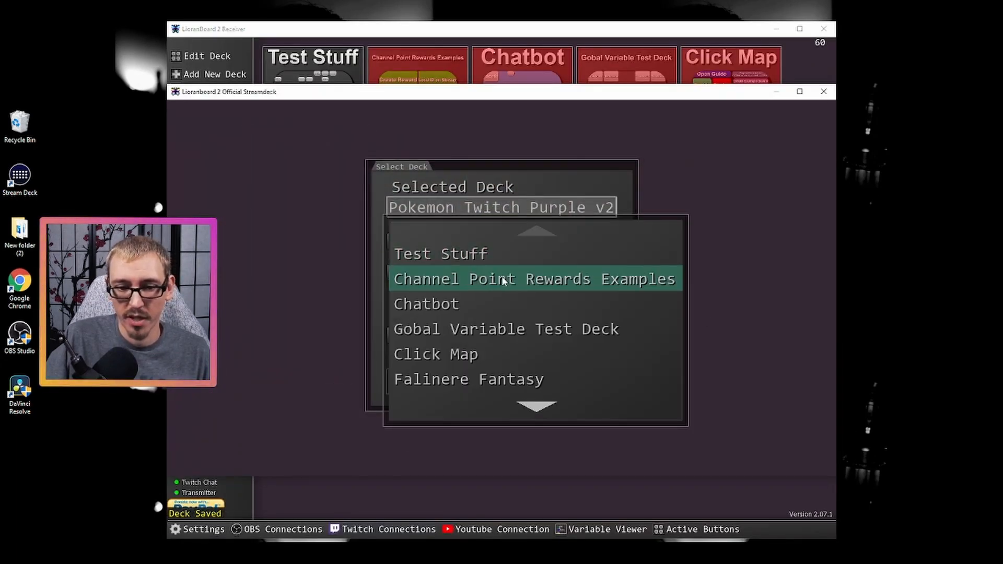
{"action": "scroll", "coordinate": [522, 403], "scroll_direction": "down", "scroll_amount": 6}
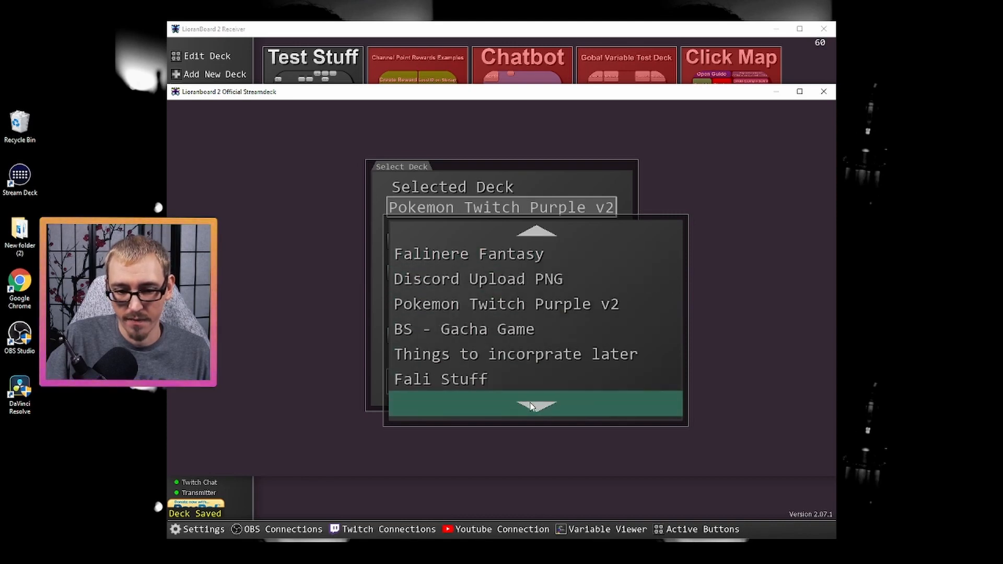
{"action": "left_click", "coordinate": [505, 380]}
{"action": "left_click", "coordinate": [440, 382]}
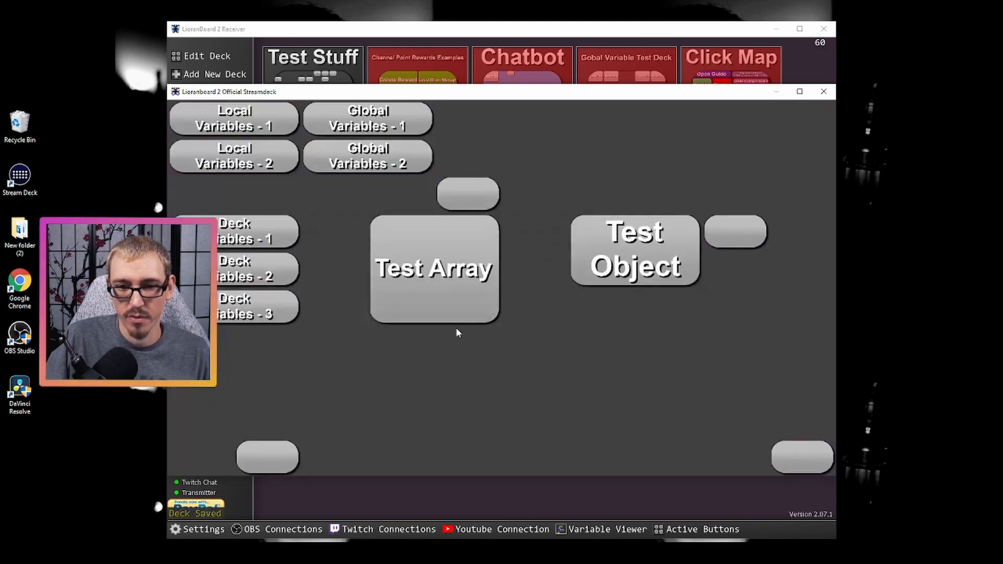
- Arrange the Twitch chat window beside the receiver and Stream Deck windows, and run the new bottom-row button once
{"action": "left_click_drag", "start_coordinate": [0, 31], "coordinate": [897, 37]}
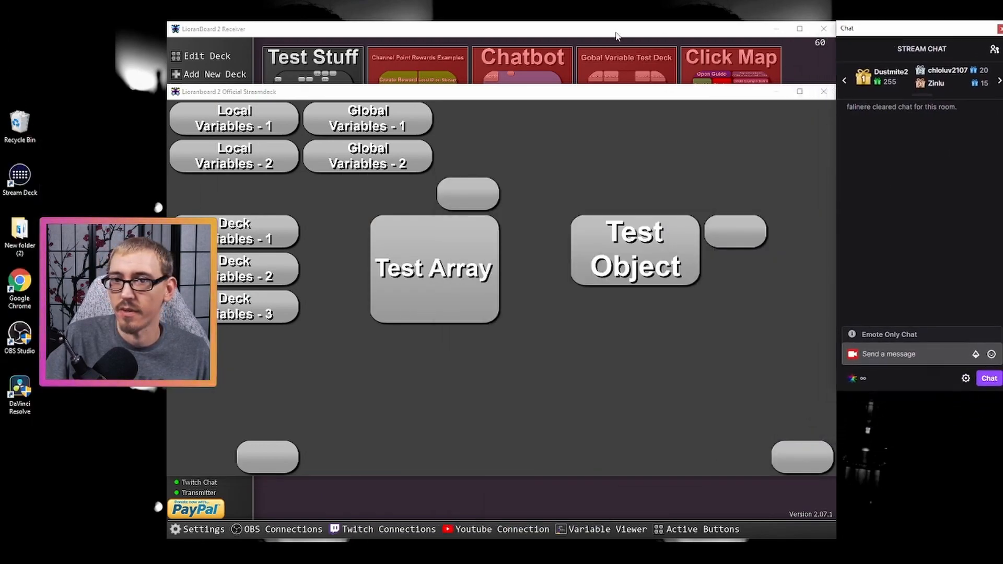
{"action": "left_click_drag", "start_coordinate": [618, 33], "coordinate": [554, 28]}
{"action": "left_click", "coordinate": [787, 183]}
{"action": "left_click_drag", "start_coordinate": [656, 96], "coordinate": [585, 75]}
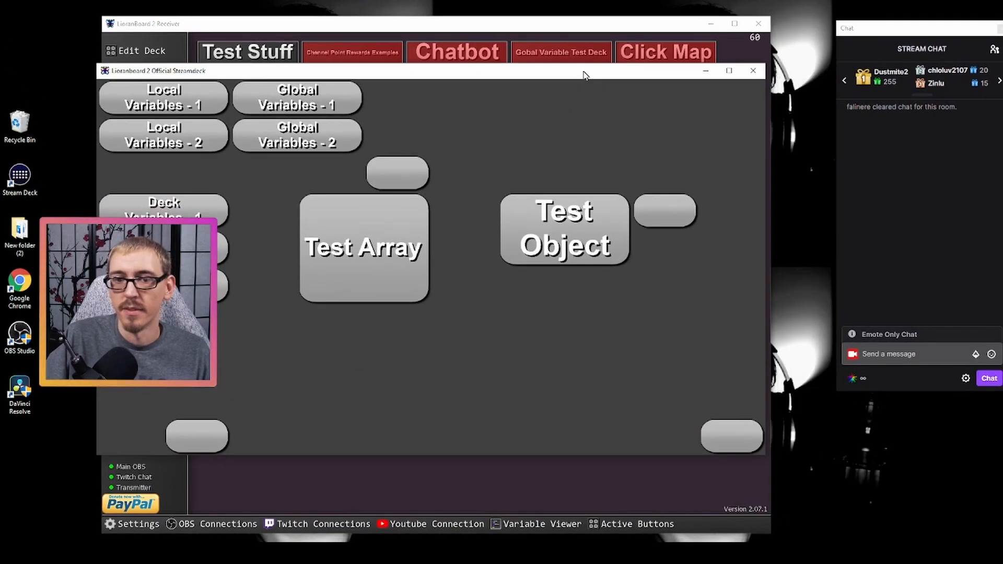
{"action": "left_click", "coordinate": [203, 445]}
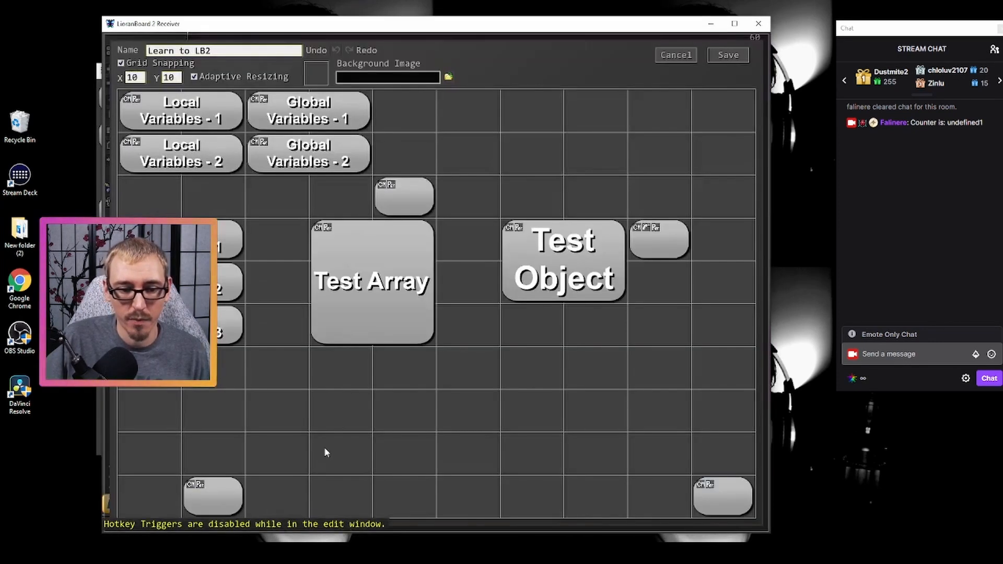
- Reopen the new button's commands in the deck editor and insert a Set Local Variable command above the existing ones
{"action": "left_click", "coordinate": [383, 342]}
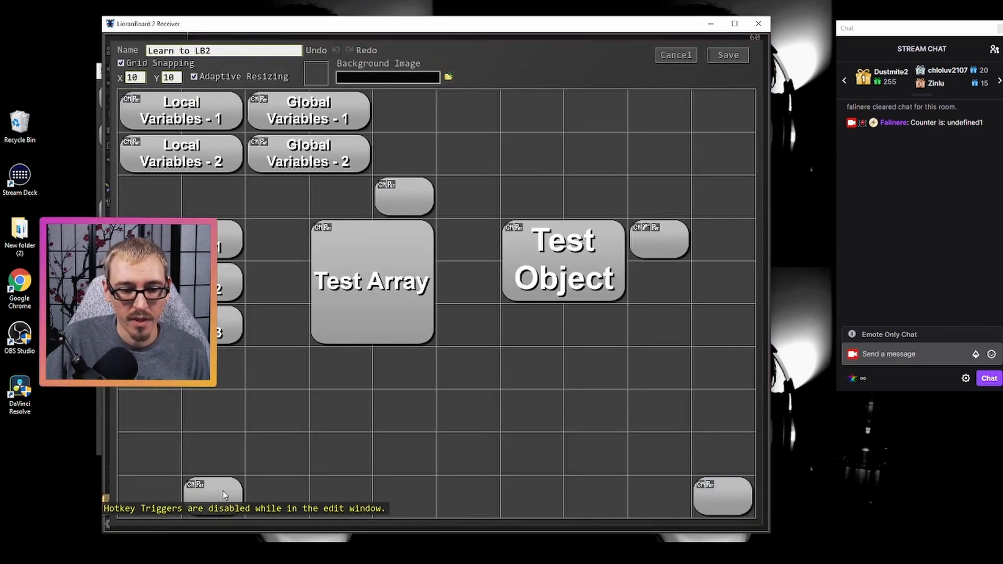
{"action": "double_click", "coordinate": [237, 488]}
{"action": "left_click", "coordinate": [450, 99]}
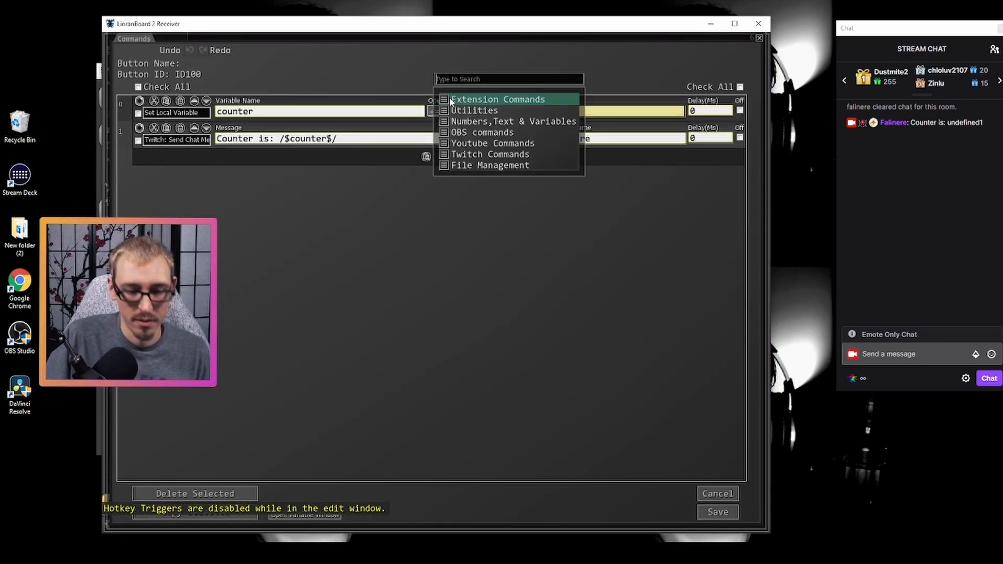
{"action": "type", "text": "set"}
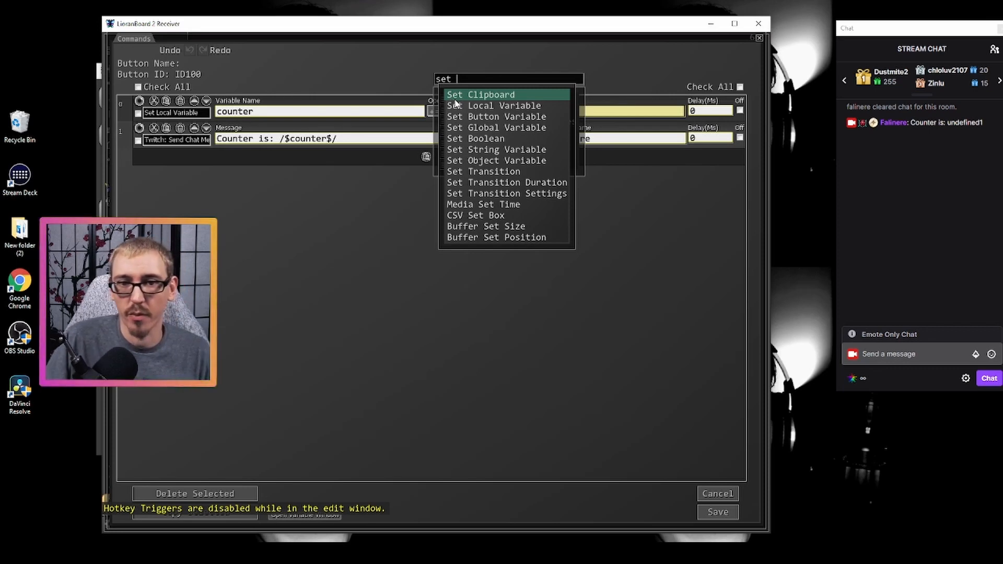
{"action": "left_click", "coordinate": [454, 100]}
{"action": "left_click", "coordinate": [198, 116]}
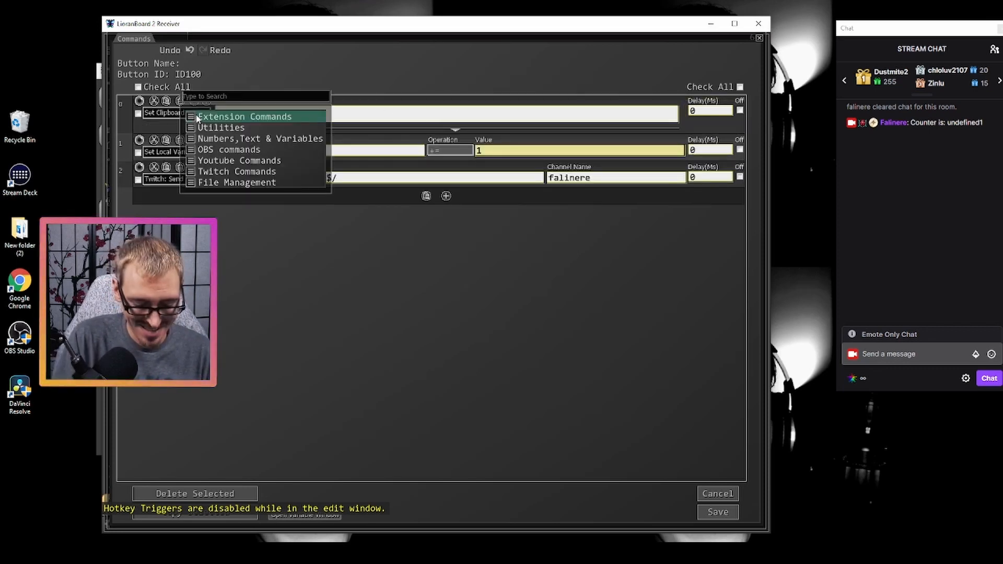
{"action": "type", "text": "set"}
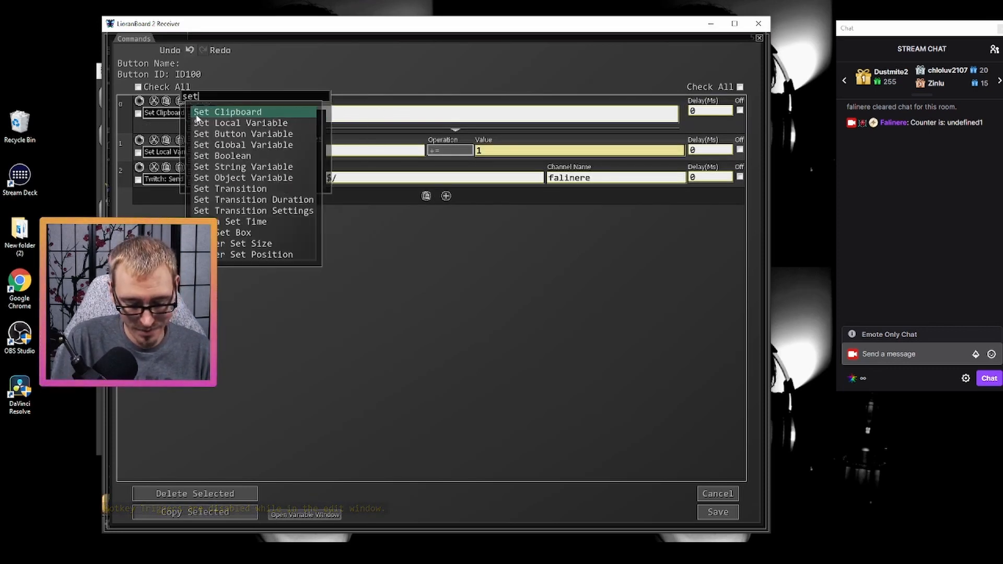
{"action": "type", "text": " loca"}
{"action": "left_click", "coordinate": [197, 115]}
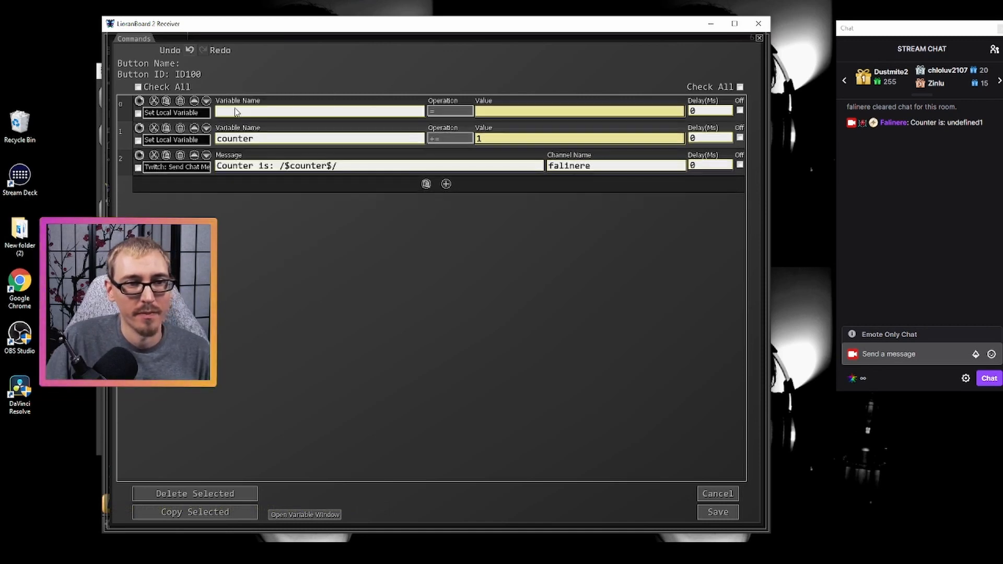
- Set the first command to variable counter with value 0, and save the button's commands and the deck
{"action": "left_click", "coordinate": [360, 113]}
{"action": "type", "text": "counter"}
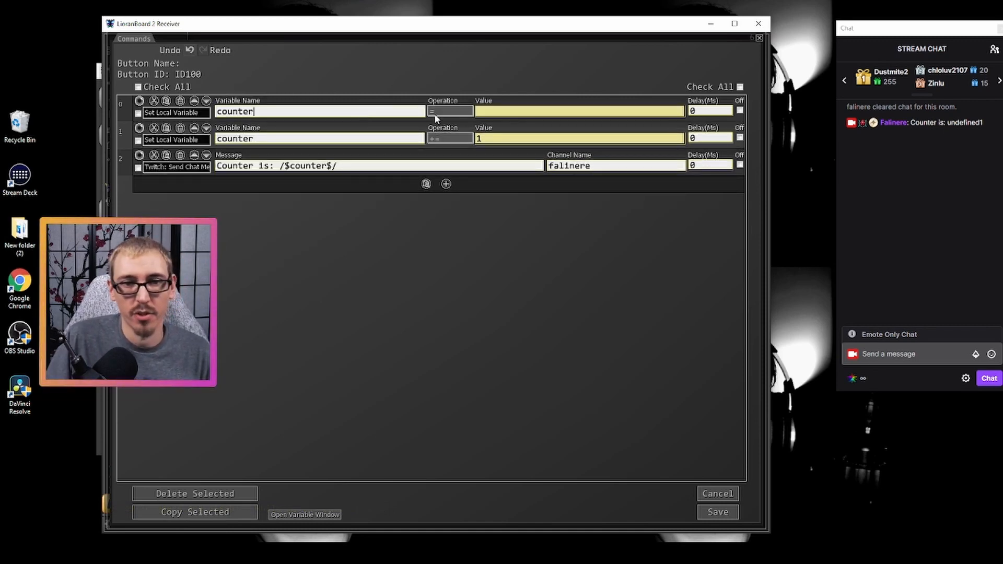
{"action": "left_click", "coordinate": [504, 112]}
{"action": "type", "text": "0"}
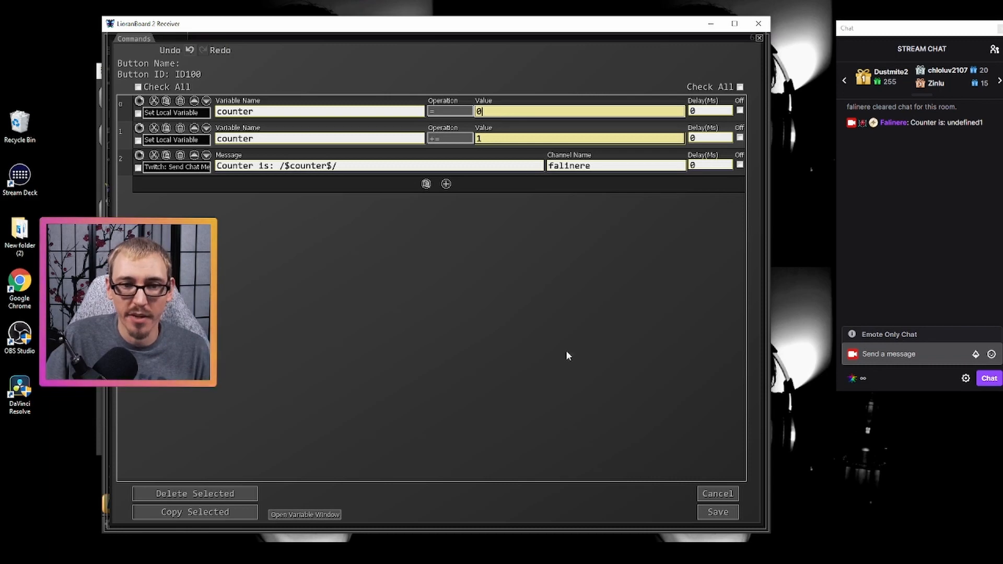
{"action": "left_click", "coordinate": [717, 512]}
{"action": "left_click", "coordinate": [732, 54]}
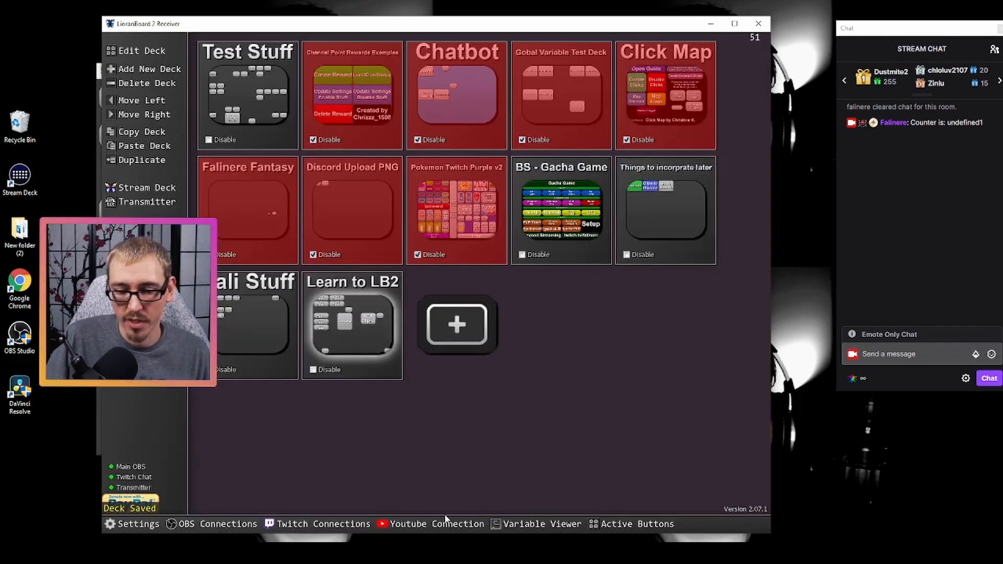
- Return to the Stream Deck window and run the counter button four times to test its chat message
{"action": "left_click", "coordinate": [353, 324]}
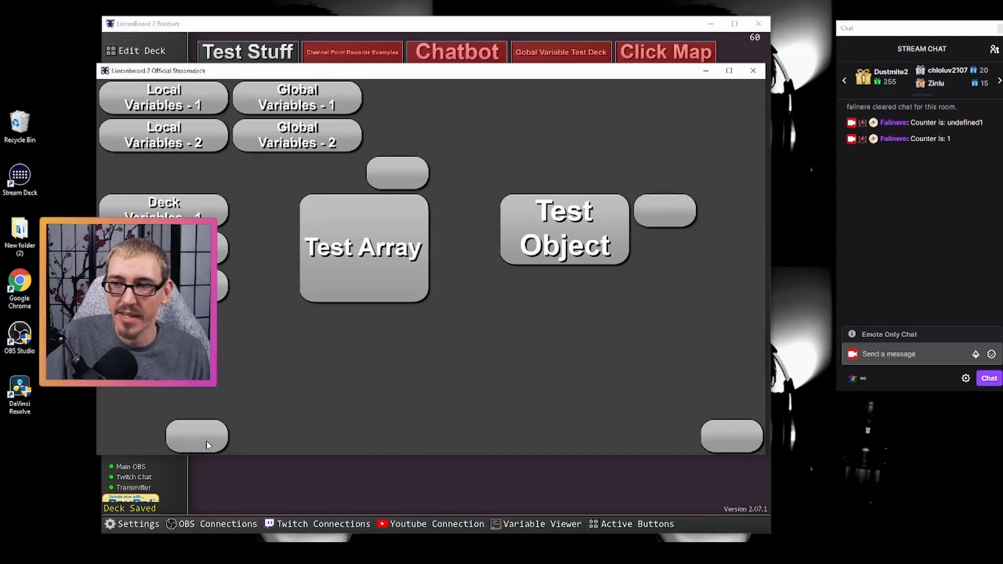
{"action": "left_click", "coordinate": [208, 445]}
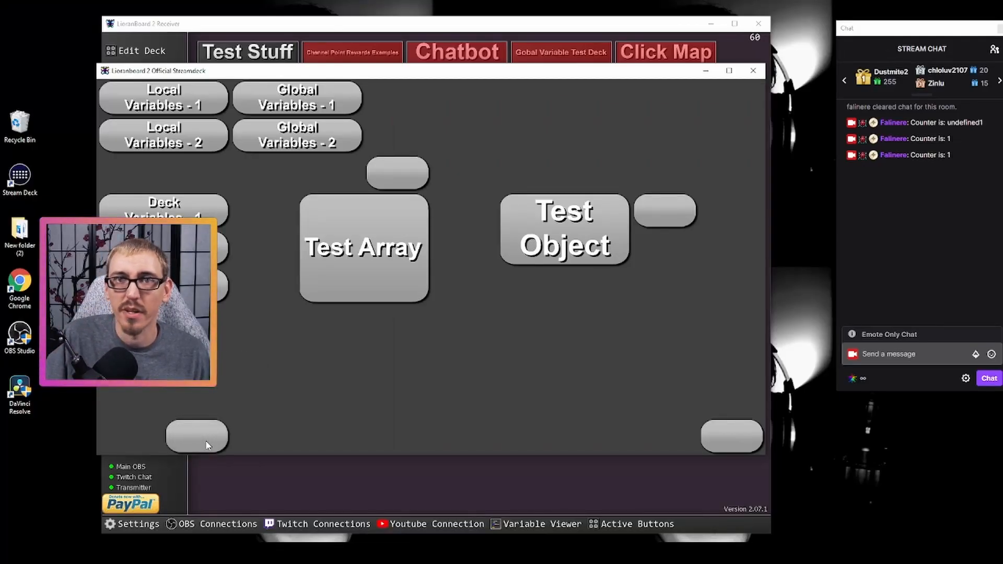
{"action": "left_click", "coordinate": [208, 444]}
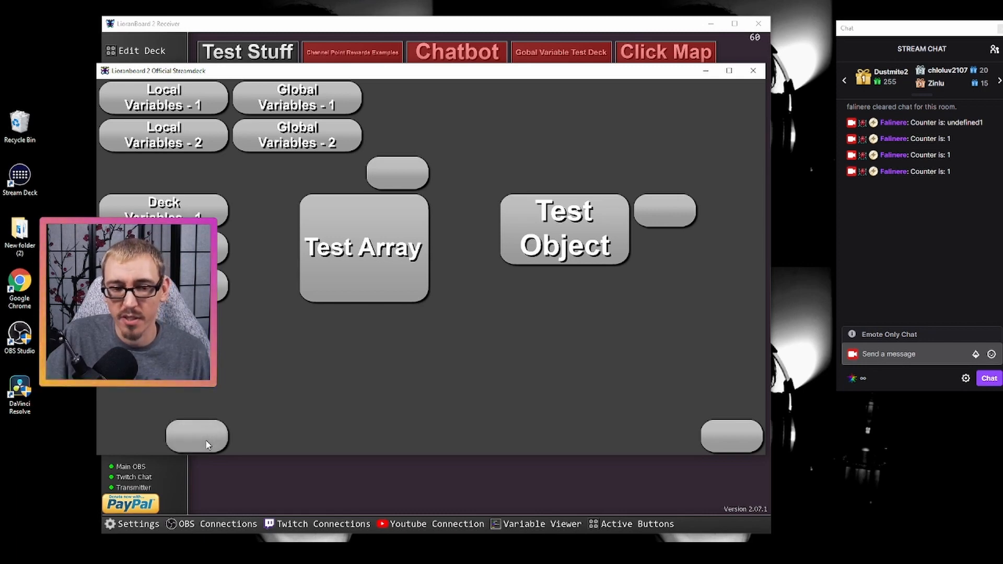
{"action": "left_click", "coordinate": [208, 445]}
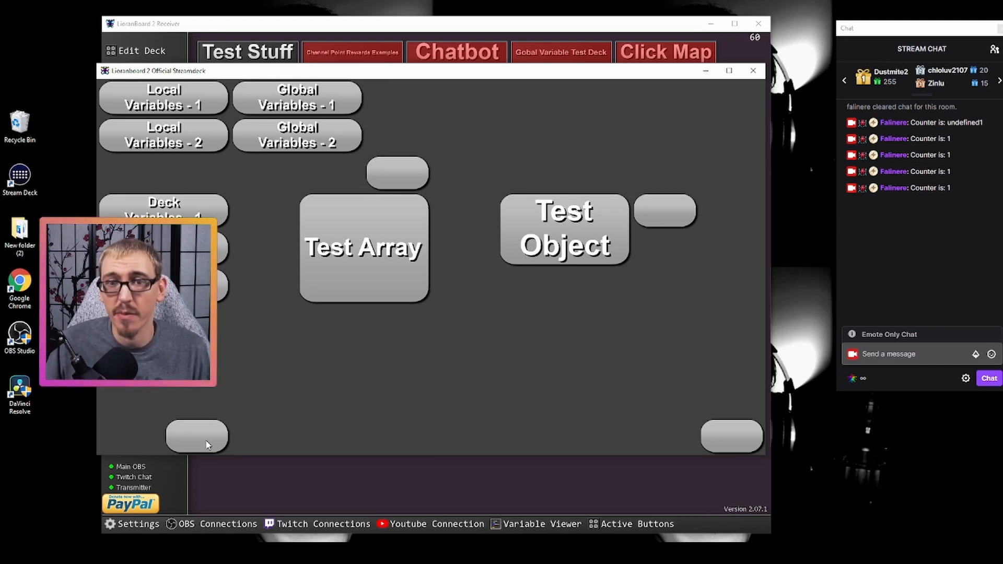
- Open the Learn to LB2 deck for editing and inspect the existing bottom-row counter button's init variables
{"action": "left_click", "coordinate": [338, 476]}
{"action": "left_click", "coordinate": [358, 347]}
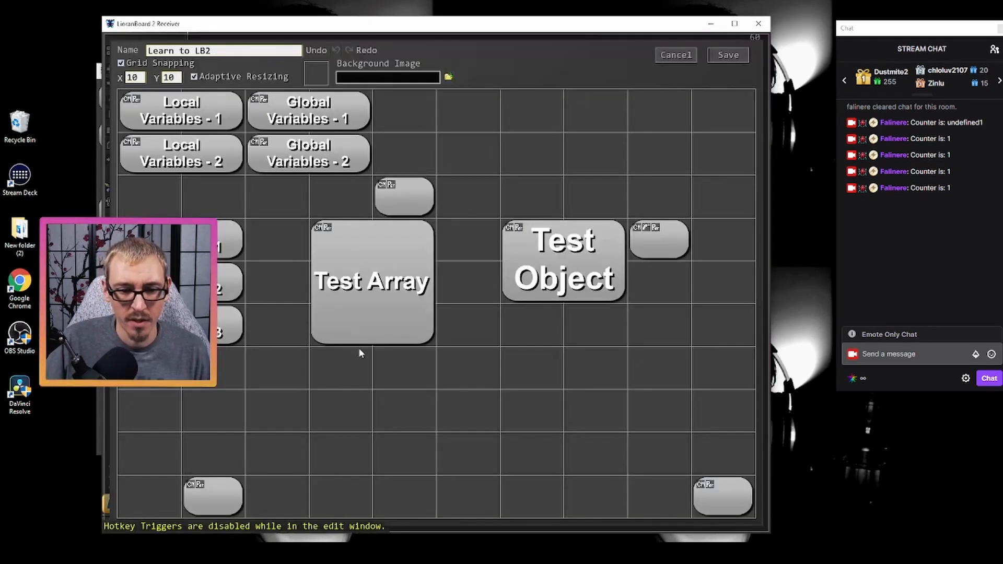
{"action": "right_click", "coordinate": [220, 493]}
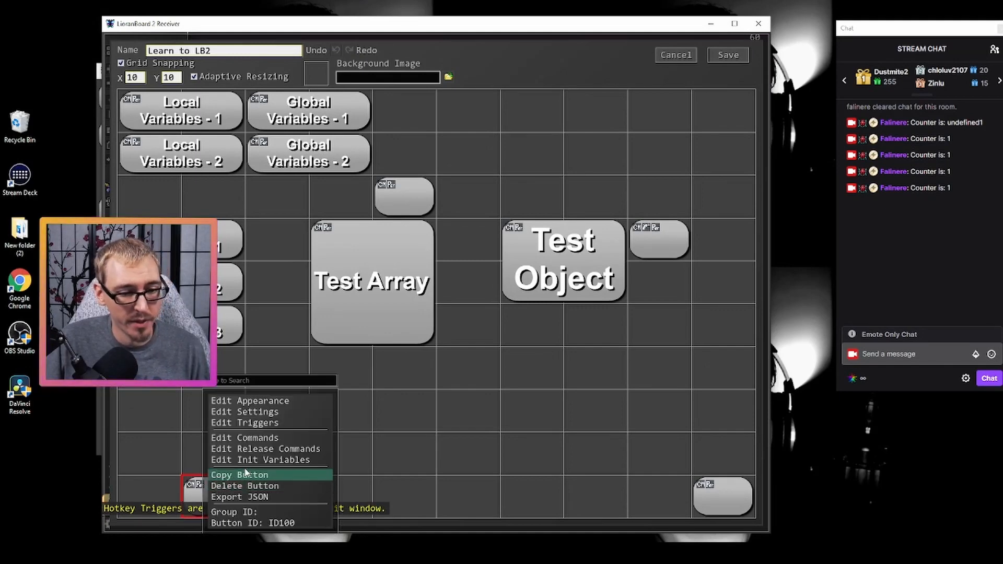
{"action": "left_click", "coordinate": [276, 461]}
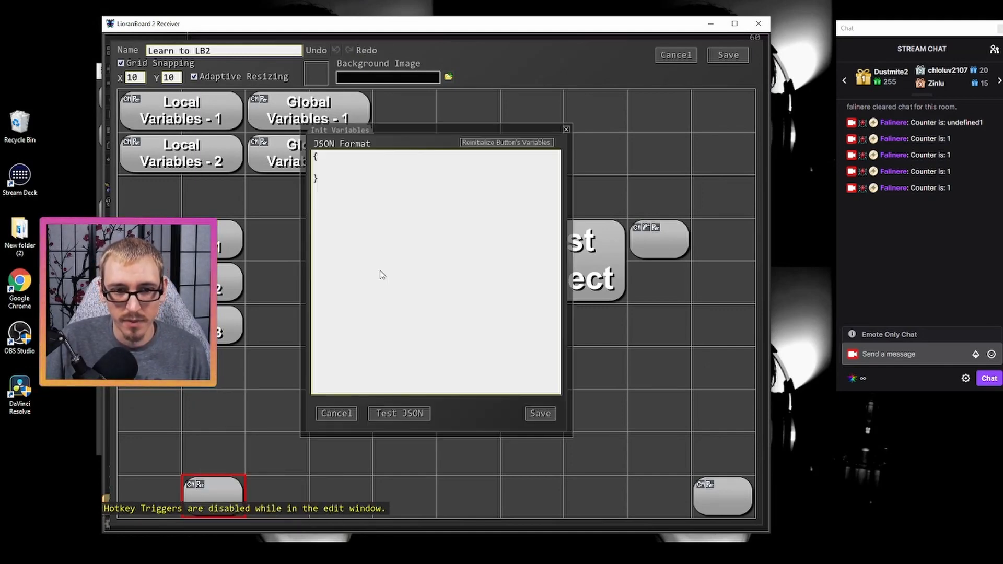
{"action": "left_click", "coordinate": [329, 171]}
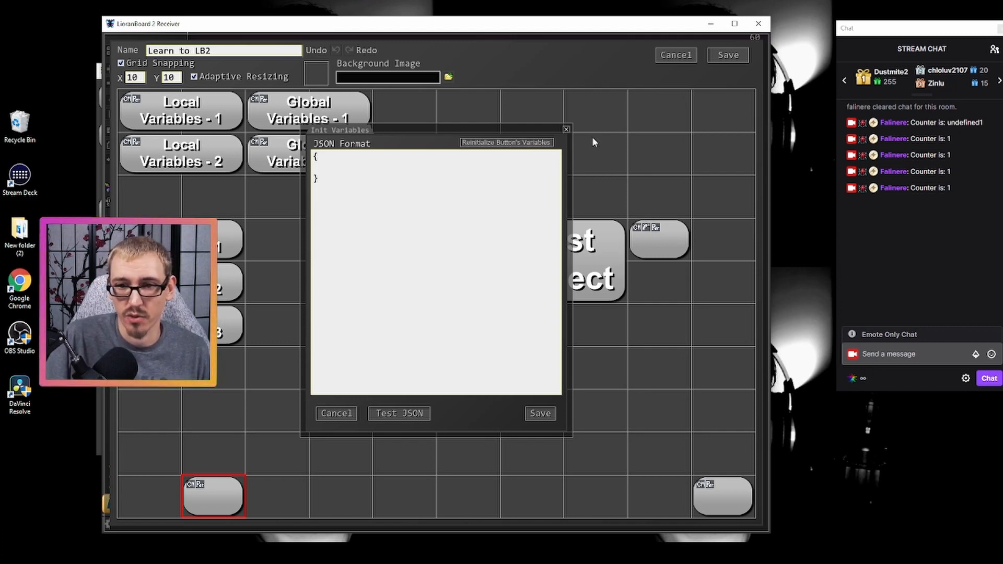
{"action": "left_click", "coordinate": [336, 413]}
- Delete the existing counter button and add a new button in the adjacent bottom-row cell
{"action": "right_click", "coordinate": [222, 494]}
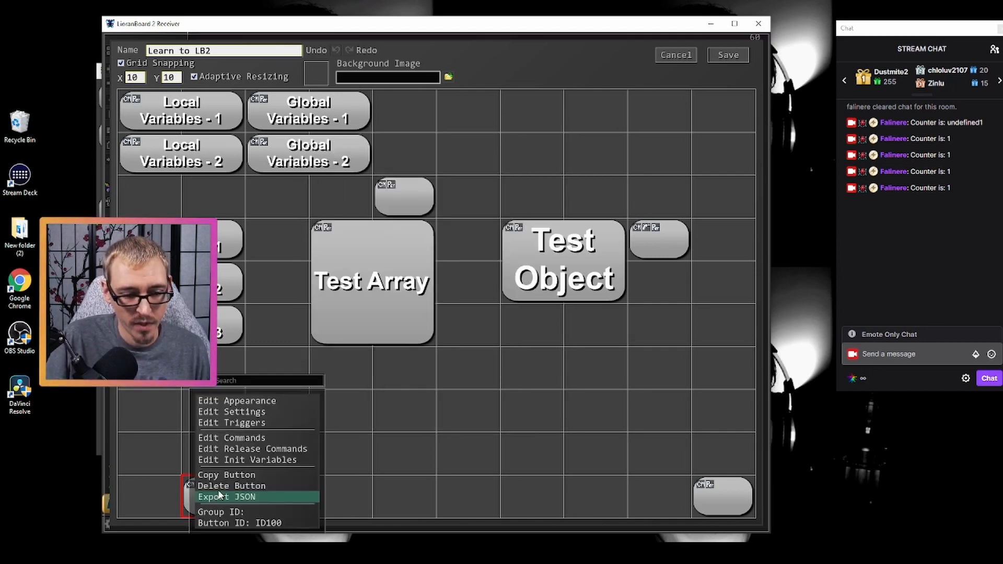
{"action": "left_click", "coordinate": [231, 487]}
{"action": "right_click", "coordinate": [278, 497]}
{"action": "left_click", "coordinate": [293, 494]}
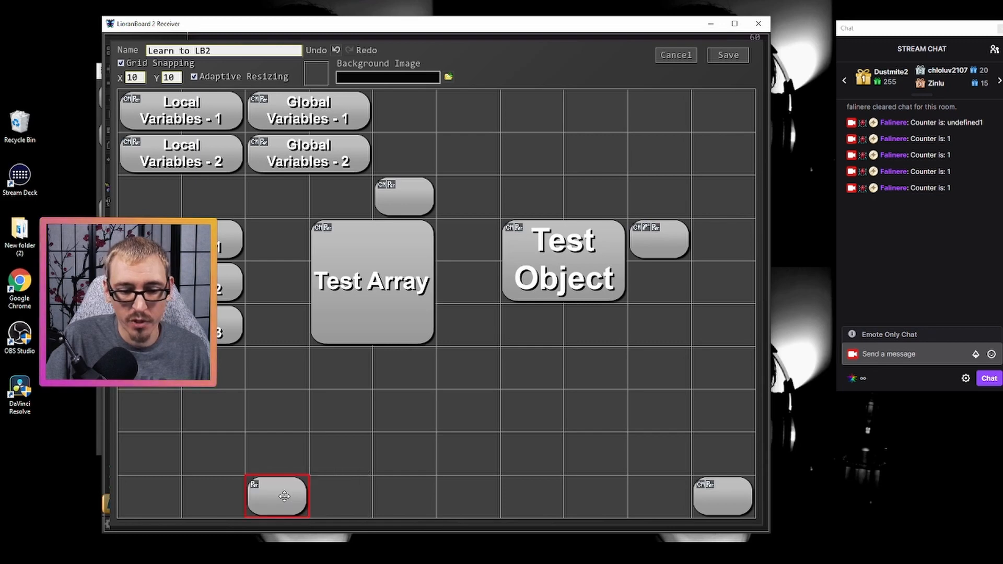
- Define "counter": 0 in the new button's init variables JSON
{"action": "right_click", "coordinate": [277, 496]}
{"action": "left_click", "coordinate": [293, 458]}
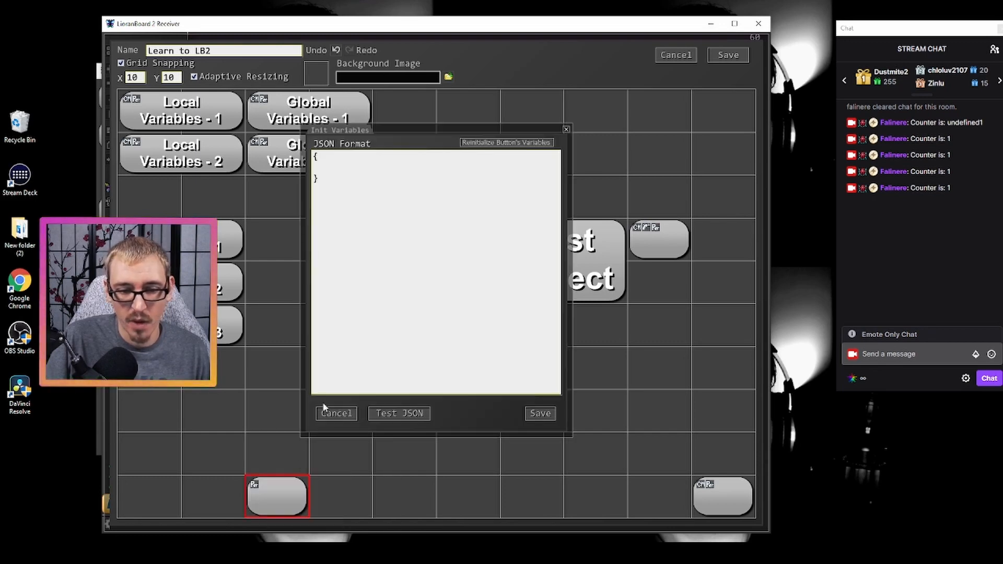
{"action": "left_click", "coordinate": [327, 169]}
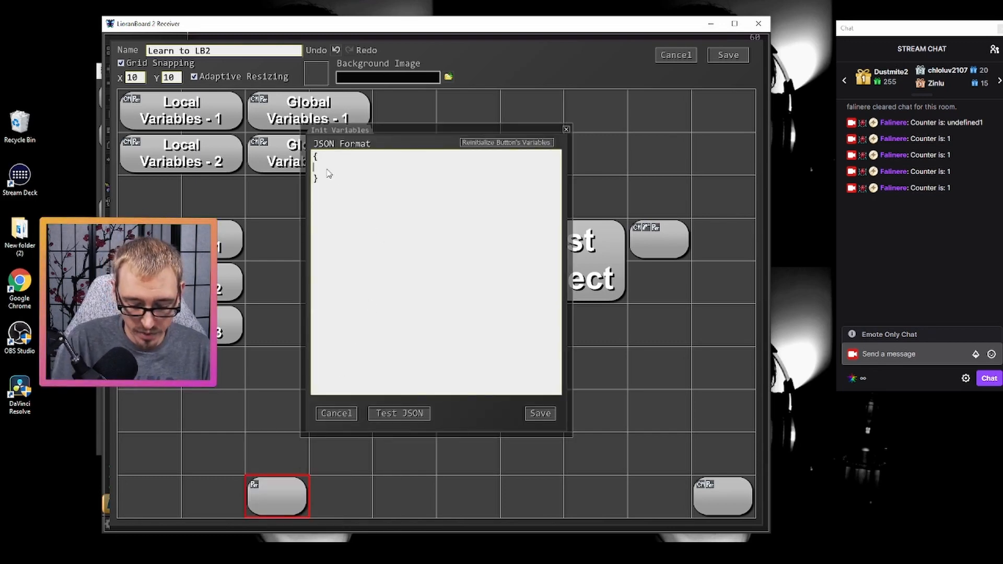
{"action": "type", "text": "\"counter"}
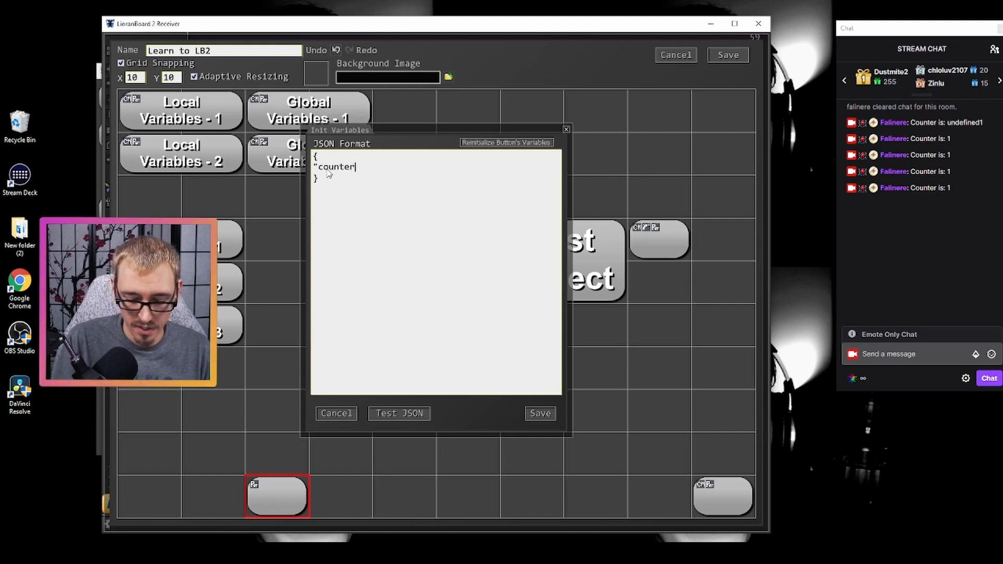
{"action": "type", "text": "\":"}
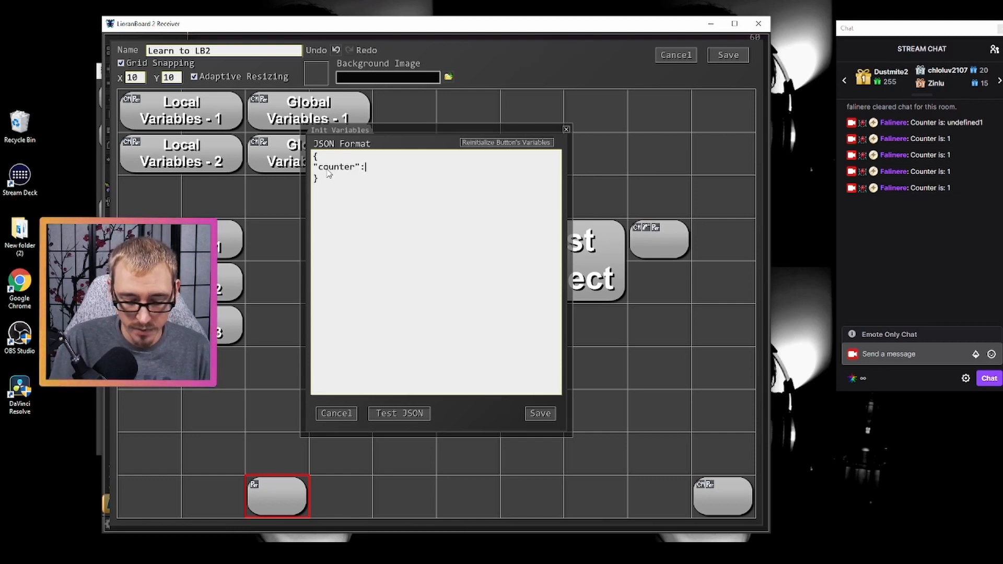
{"action": "type", "text": " 0"}
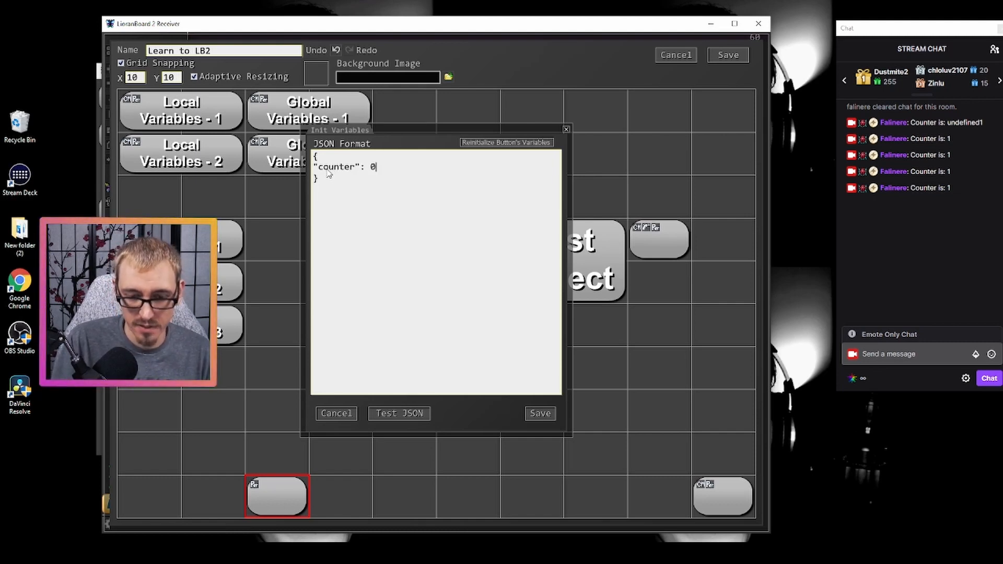
- Try quoted string values for counter in the init variables JSON, and restore the number 0
{"action": "left_click_drag", "start_coordinate": [318, 167], "coordinate": [357, 167]}
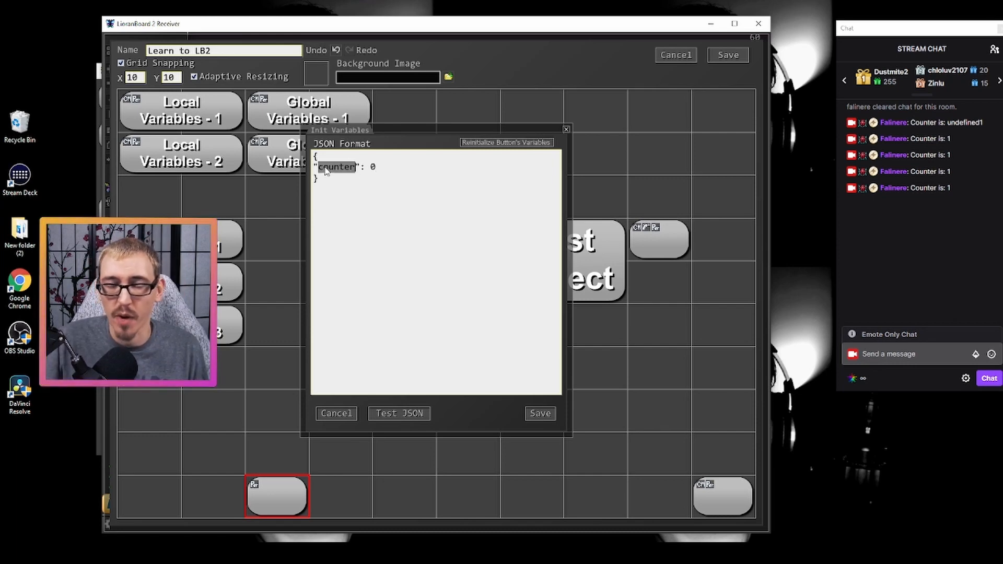
{"action": "double_click", "coordinate": [372, 168]}
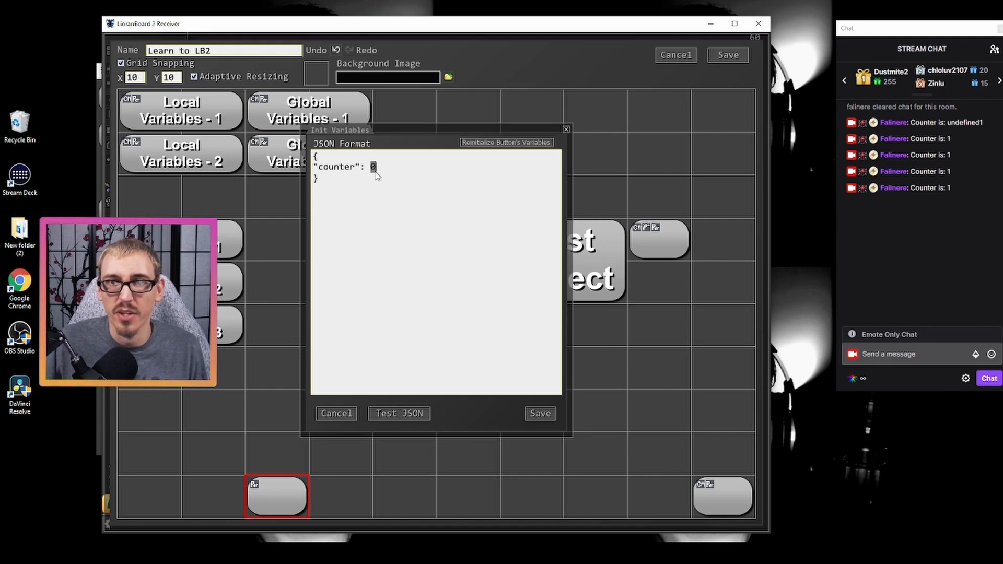
{"action": "left_click", "coordinate": [374, 174]}
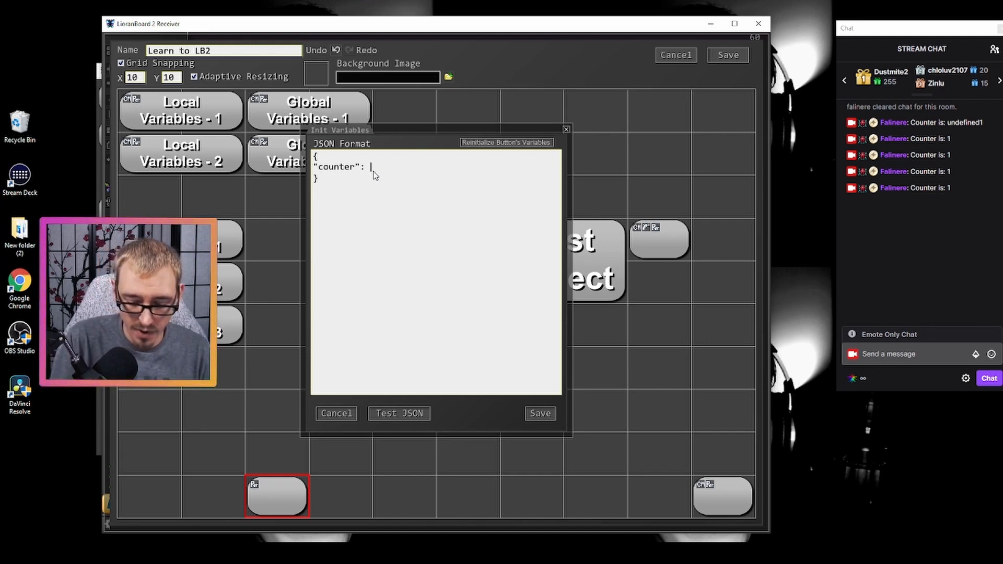
{"action": "type", "text": "\"0"}
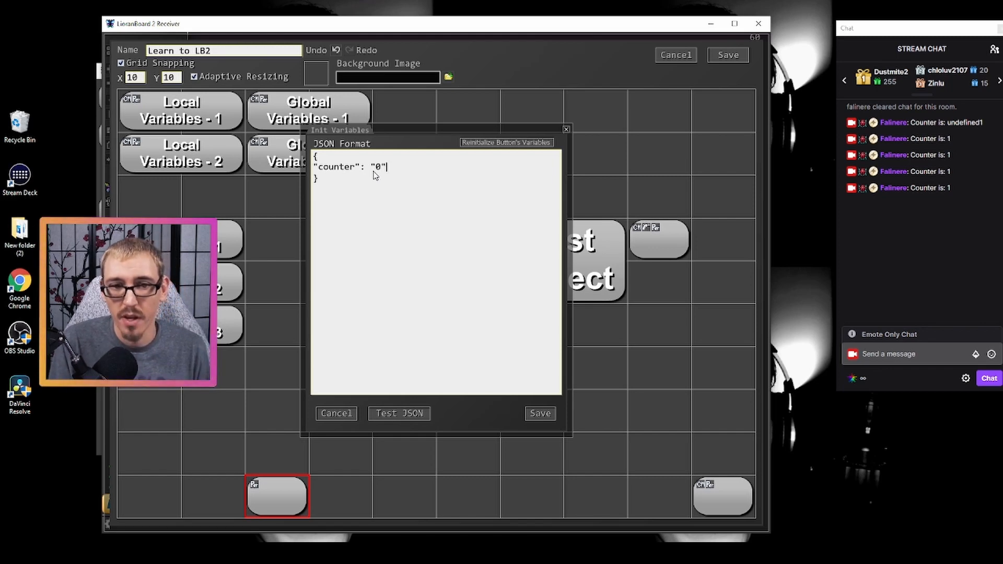
{"action": "key", "text": "BackSpace"}
{"action": "key", "text": "BackSpace"}
{"action": "type", "text": "falinere\""}
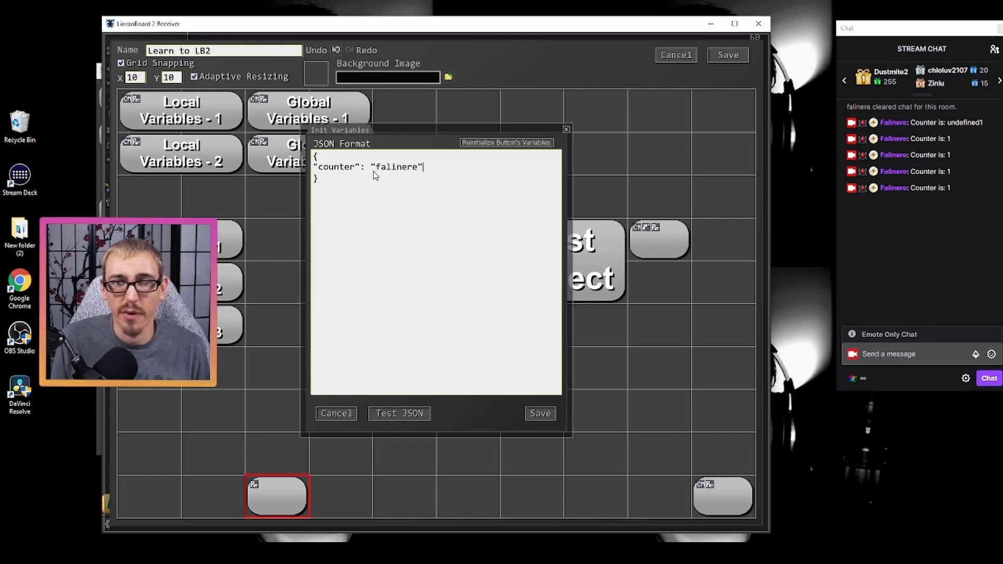
{"action": "key", "text": "BackSpace"}
{"action": "key", "text": "BackSpace"}
{"action": "key", "text": "BackSpace"}
{"action": "key", "text": "BackSpace"}
{"action": "key", "text": "BackSpace"}
{"action": "key", "text": "BackSpace"}
{"action": "key", "text": "BackSpace"}
{"action": "key", "text": "BackSpace"}
{"action": "key", "text": "BackSpace"}
{"action": "key", "text": "BackSpace"}
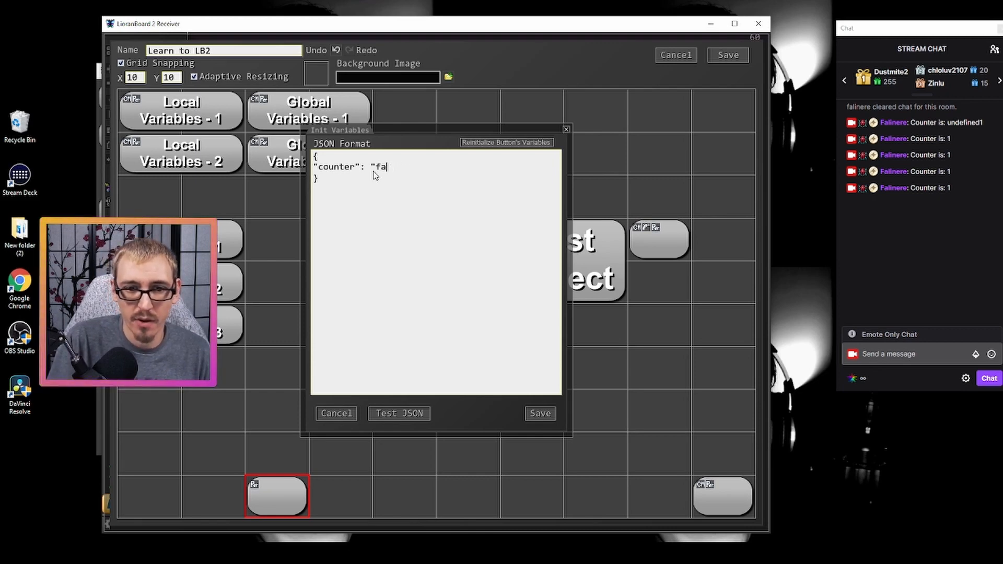
{"action": "type", "text": "0"}
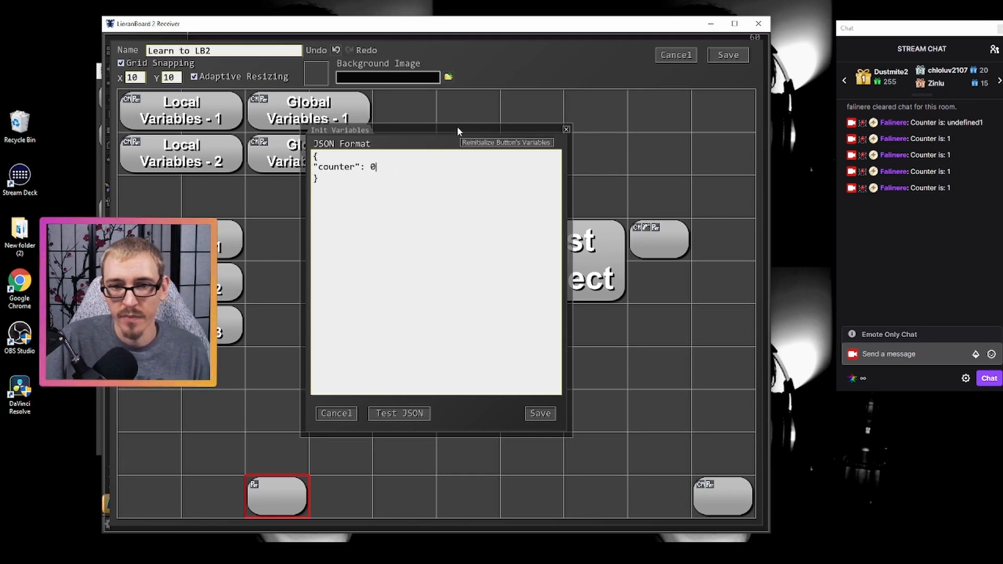
- Reinitialize the button's variables, save its init variables, and save the deck after checking the button ID
{"action": "left_click", "coordinate": [494, 144]}
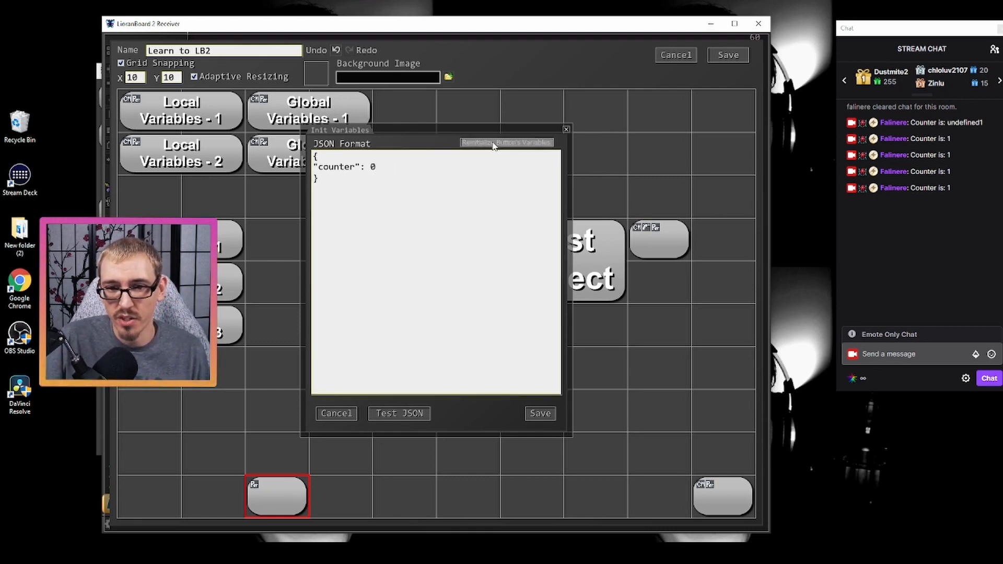
{"action": "left_click", "coordinate": [540, 413]}
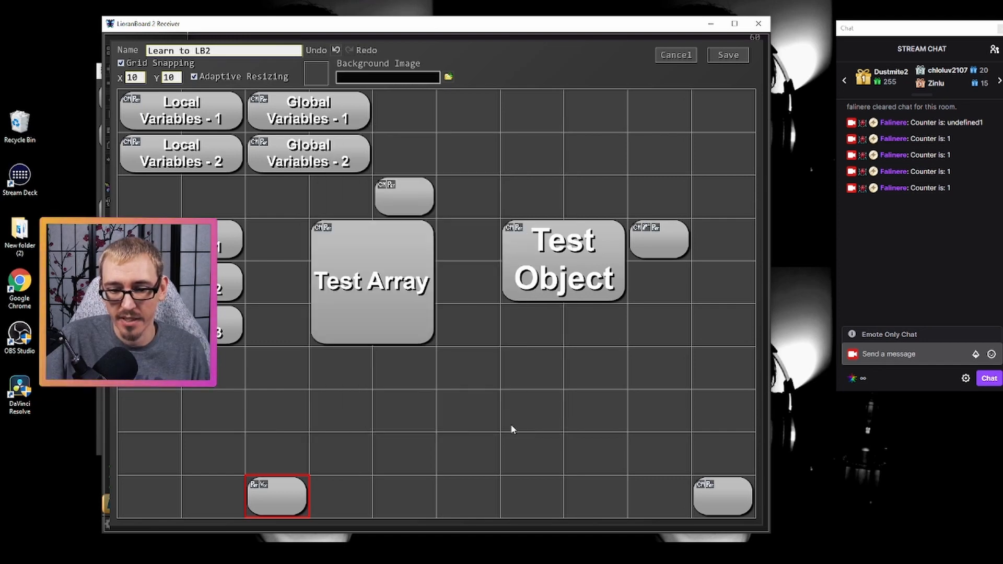
{"action": "right_click", "coordinate": [286, 499]}
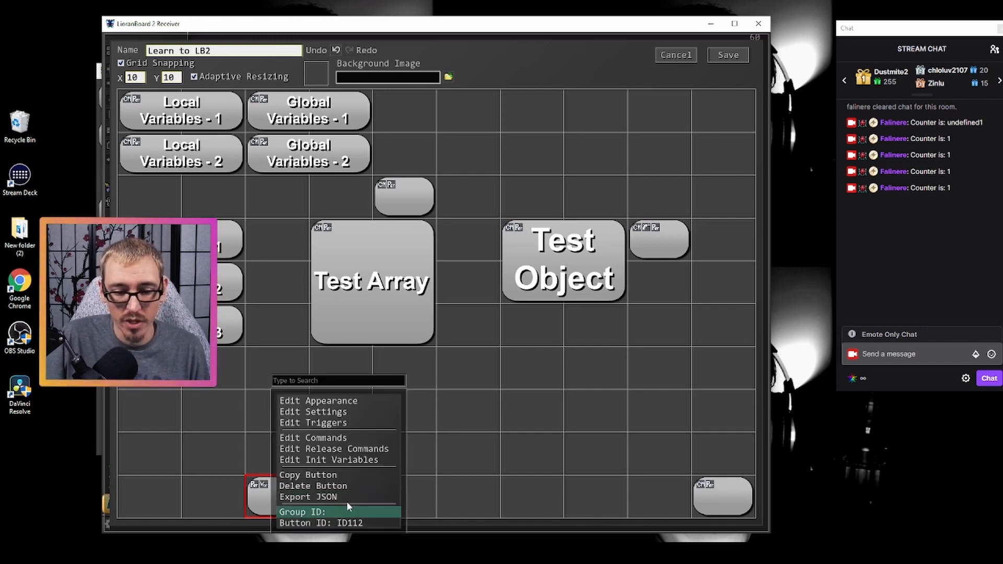
{"action": "left_click", "coordinate": [727, 54]}
- Look up button ID 112 in the Variable Viewer and inspect its stored variables
{"action": "left_click", "coordinate": [536, 524]}
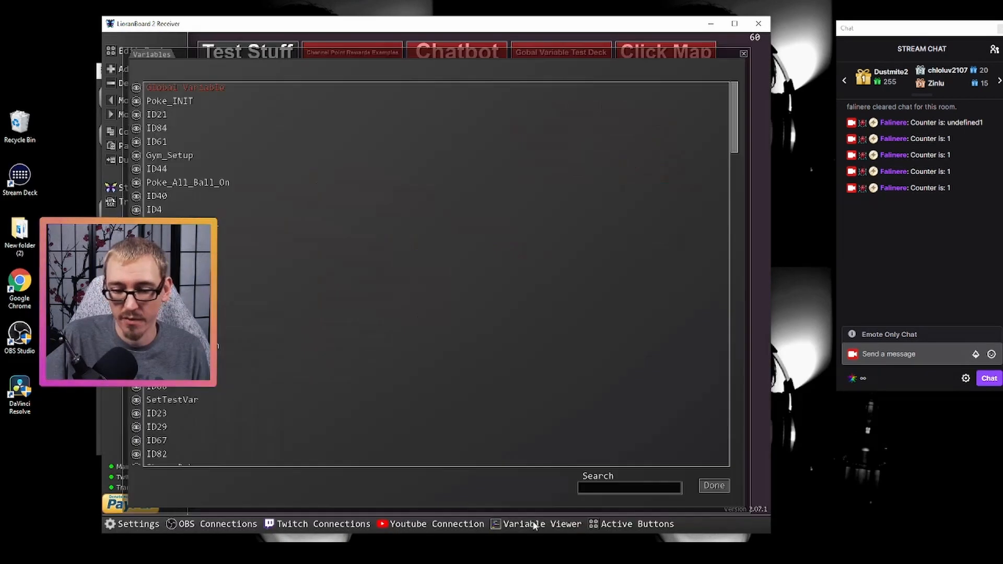
{"action": "left_click", "coordinate": [590, 488]}
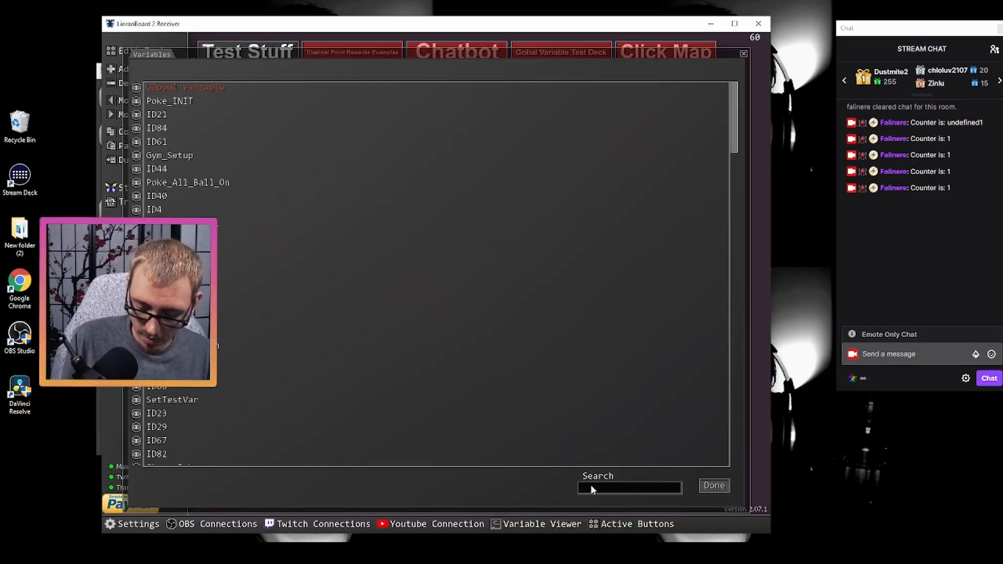
{"action": "type", "text": "112"}
{"action": "left_click", "coordinate": [137, 101]}
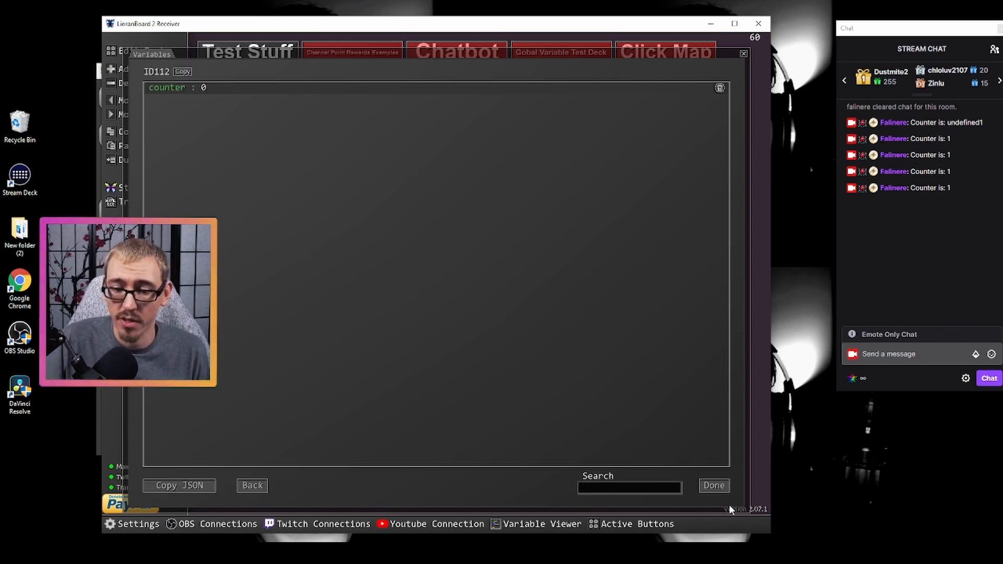
{"action": "left_click", "coordinate": [714, 486]}
- Reopen the Learn to LB2 deck and add a Set Local Variable command to button ID112
{"action": "left_click", "coordinate": [351, 345]}
{"action": "right_click", "coordinate": [313, 448]}
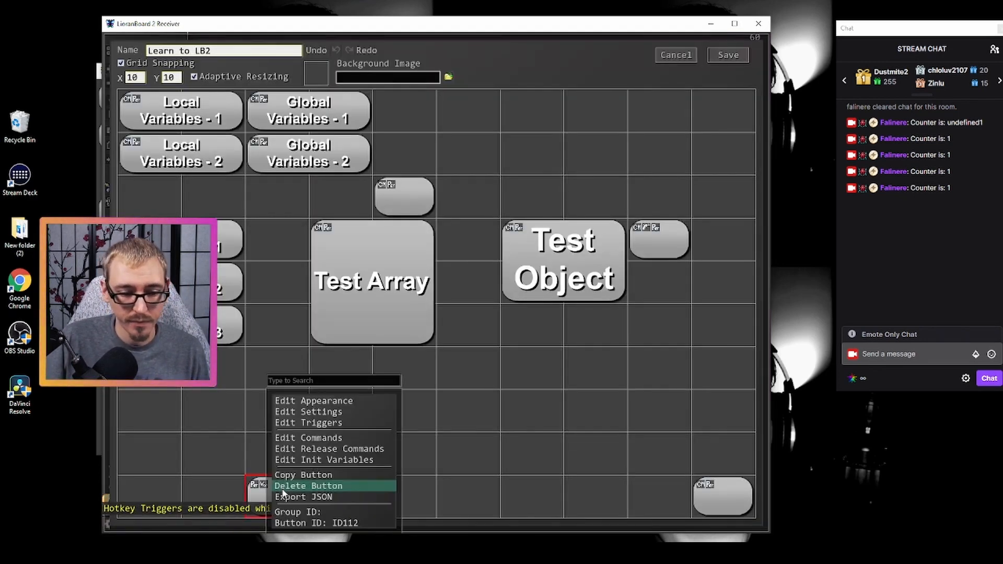
{"action": "left_click", "coordinate": [311, 439]}
{"action": "left_click", "coordinate": [446, 102]}
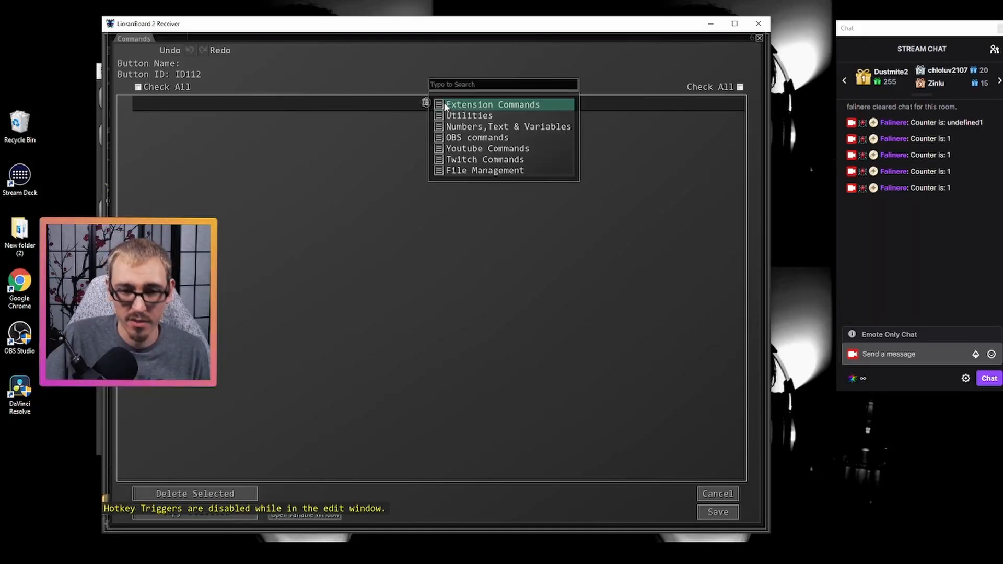
{"action": "type", "text": "set loca"}
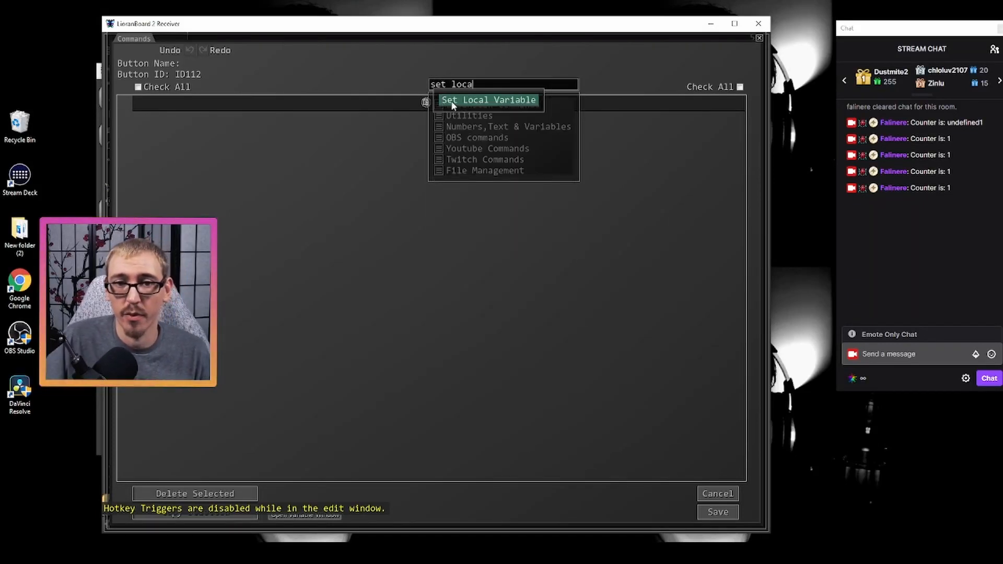
{"action": "left_click", "coordinate": [444, 100]}
- Configure the command with variable name counter, operation += and value 1
{"action": "left_click", "coordinate": [375, 112]}
{"action": "type", "text": "counter"}
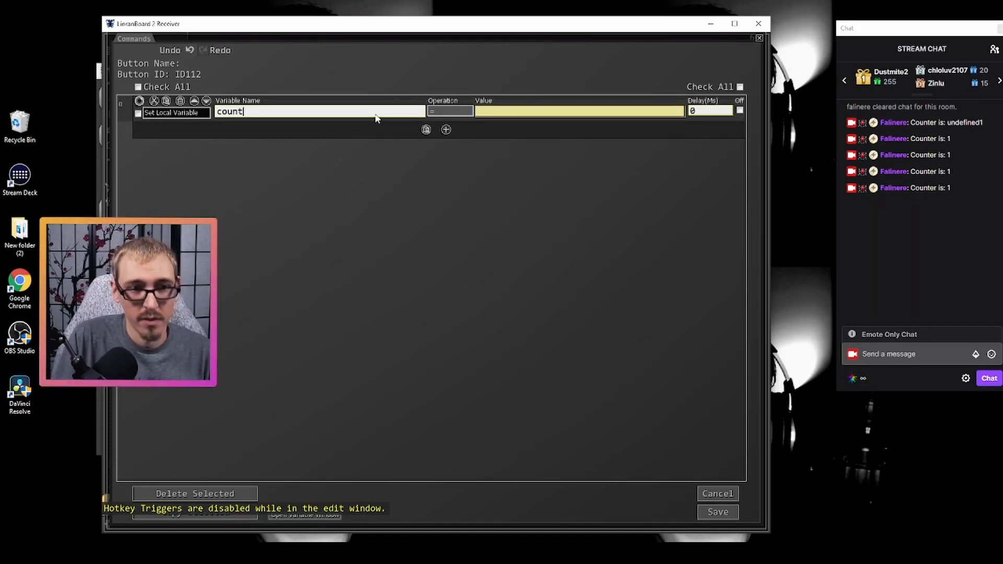
{"action": "left_click", "coordinate": [446, 112]}
{"action": "left_click", "coordinate": [451, 124]}
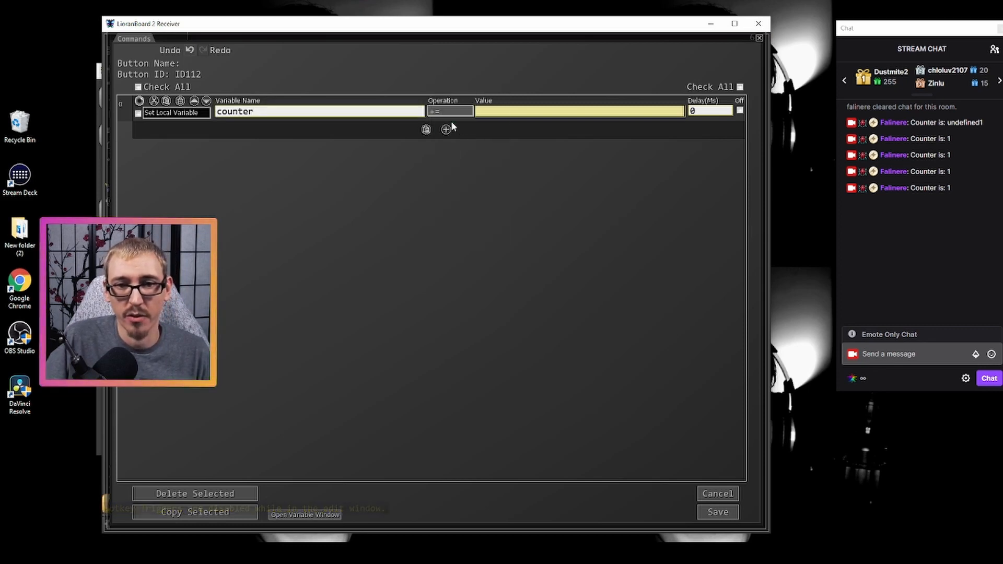
{"action": "left_click", "coordinate": [499, 111]}
{"action": "type", "text": "1"}
- Add a Twitch Send Chat Message command with the message "Counter is: /$counter$/" and the channel name, and save the commands and deck
{"action": "left_click", "coordinate": [446, 130]}
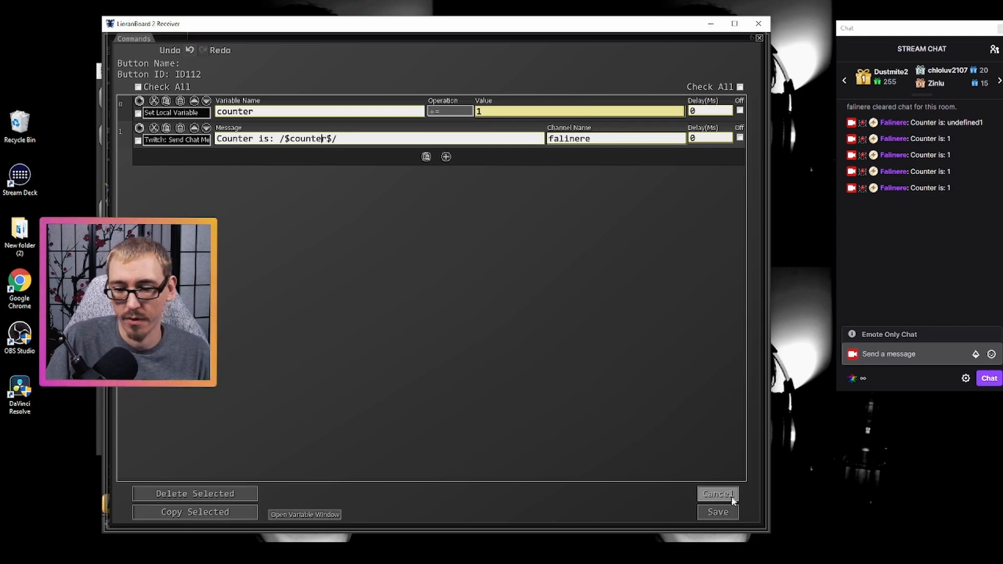
{"action": "left_click", "coordinate": [718, 511]}
{"action": "left_click", "coordinate": [729, 56]}
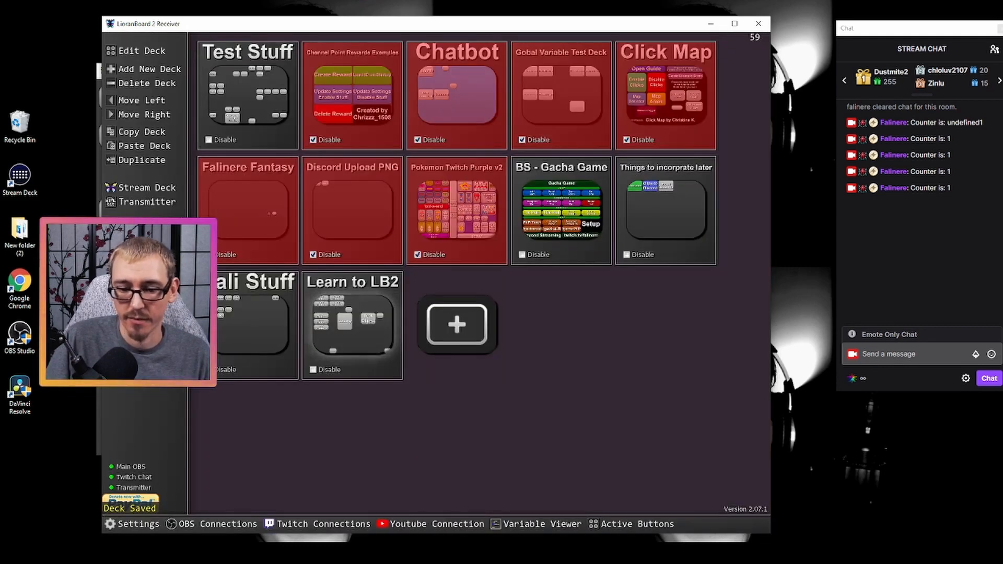
- Close and relaunch the Stream Deck window with the Learn to LB2 deck, and position it over the receiver window
{"action": "left_click", "coordinate": [372, 316]}
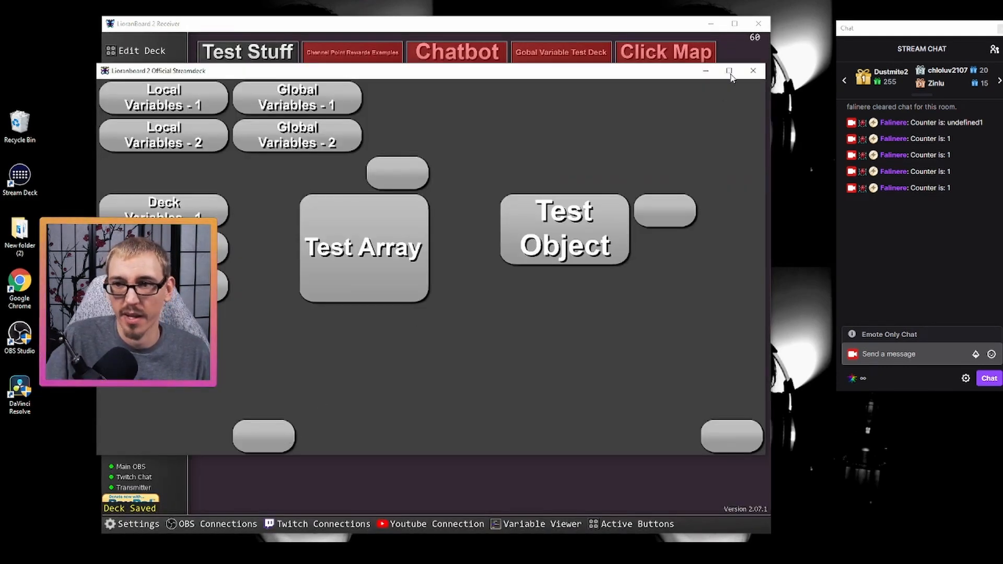
{"action": "left_click", "coordinate": [753, 70]}
{"action": "left_click", "coordinate": [128, 187]}
{"action": "left_click", "coordinate": [190, 188]}
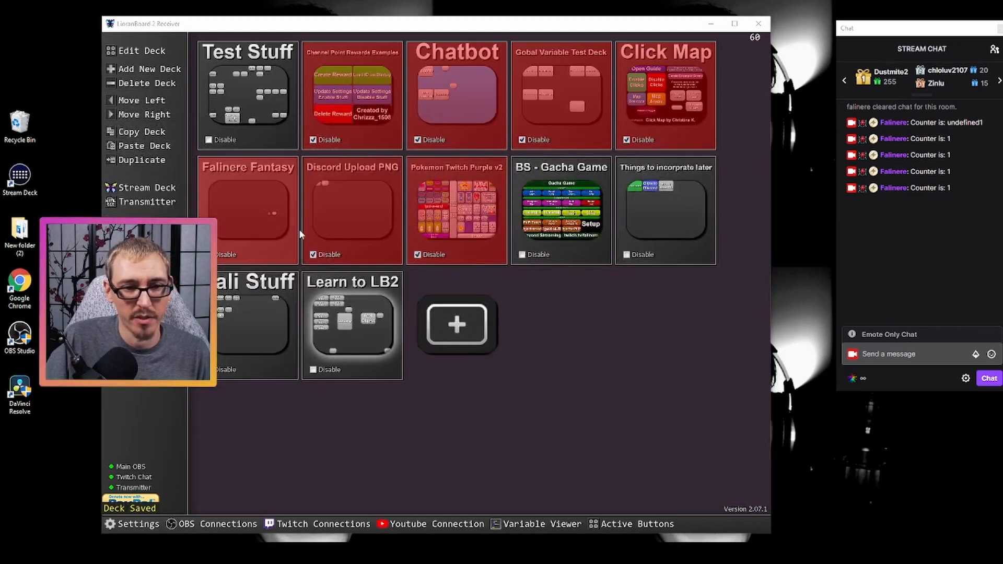
{"action": "left_click", "coordinate": [434, 381]}
{"action": "left_click", "coordinate": [433, 383]}
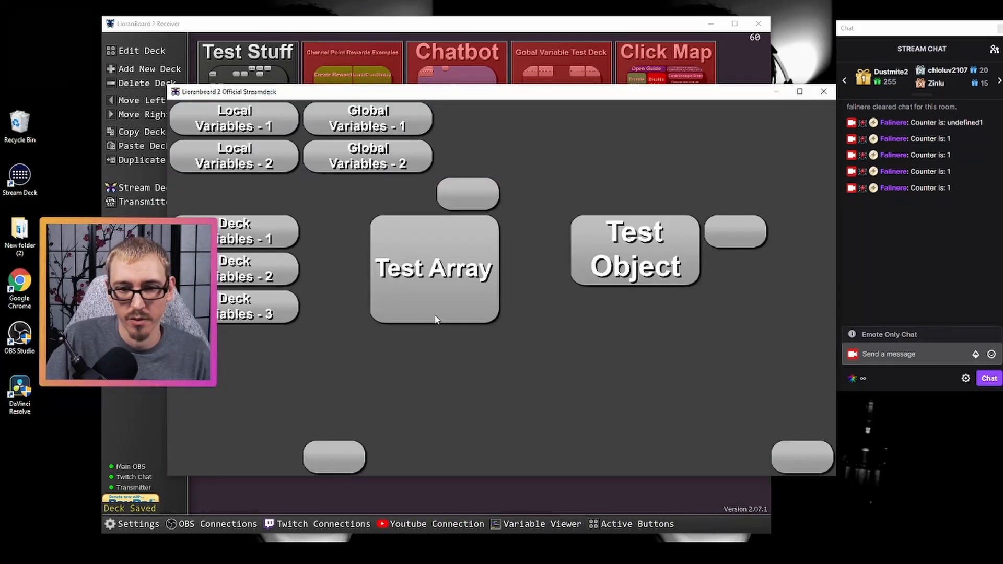
{"action": "left_click_drag", "start_coordinate": [558, 98], "coordinate": [503, 77]}
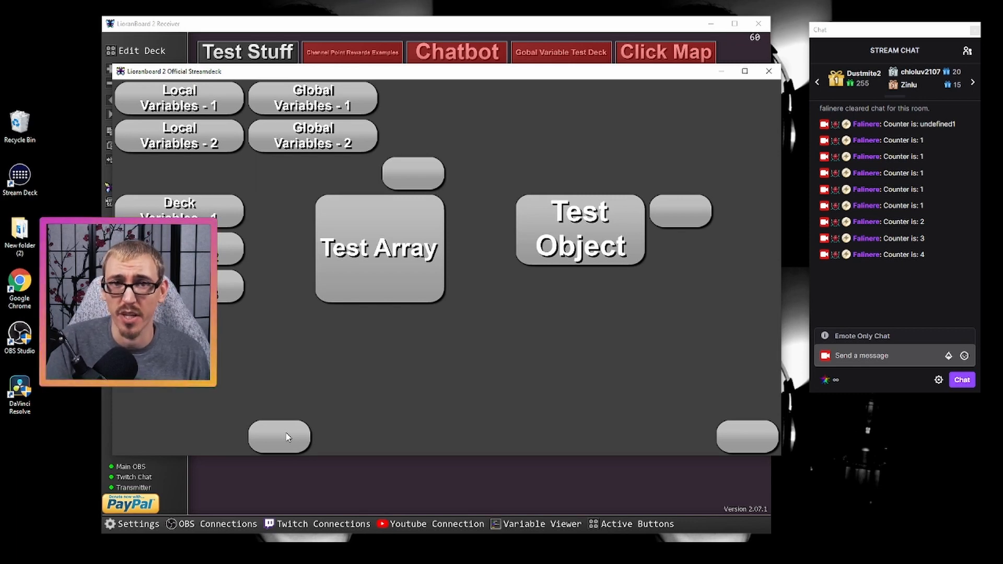
- Return to the receiver, reopen the Learn to LB2 deck for editing and open the init variables of button ID112
{"action": "left_click", "coordinate": [303, 470]}
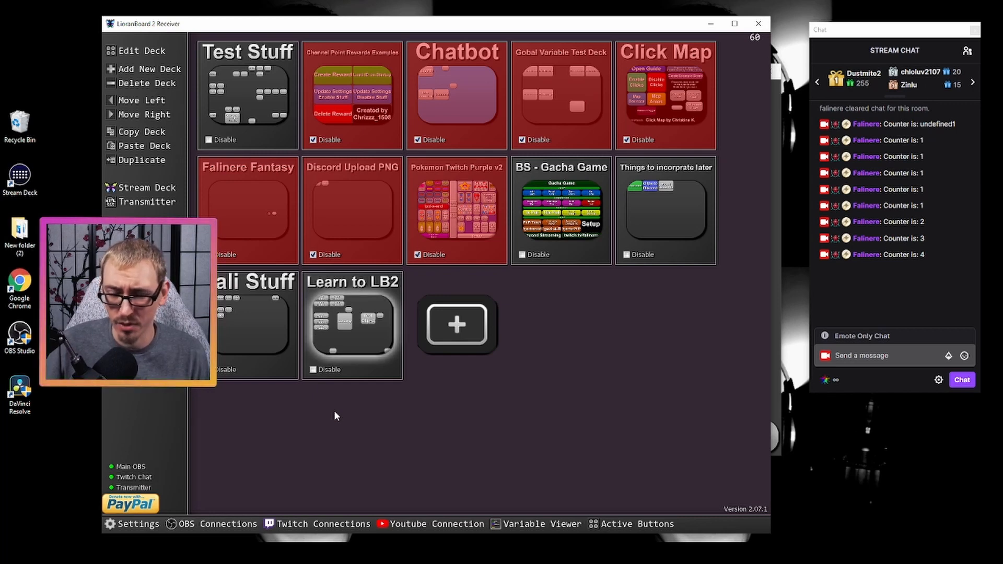
{"action": "left_click", "coordinate": [362, 338]}
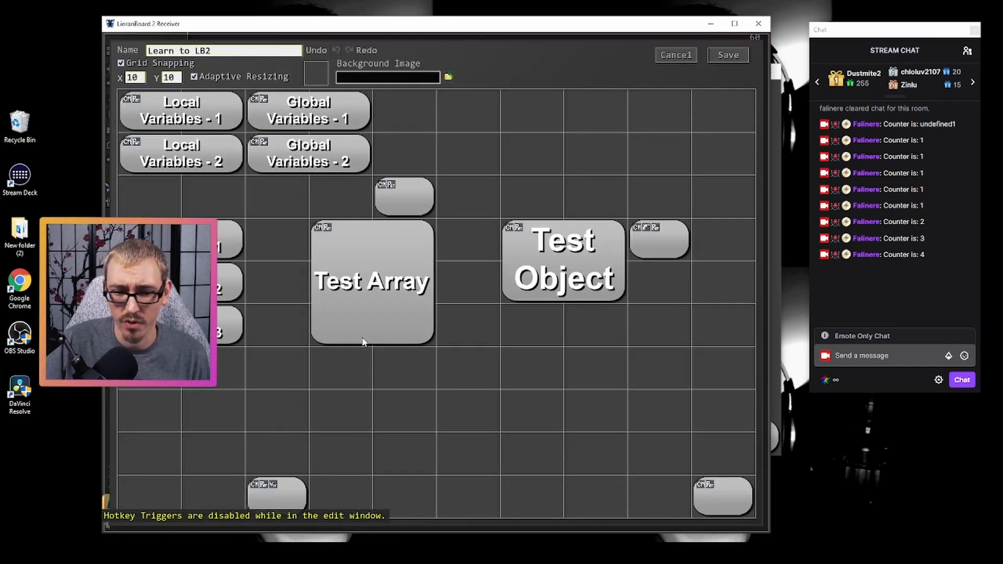
{"action": "right_click", "coordinate": [295, 483]}
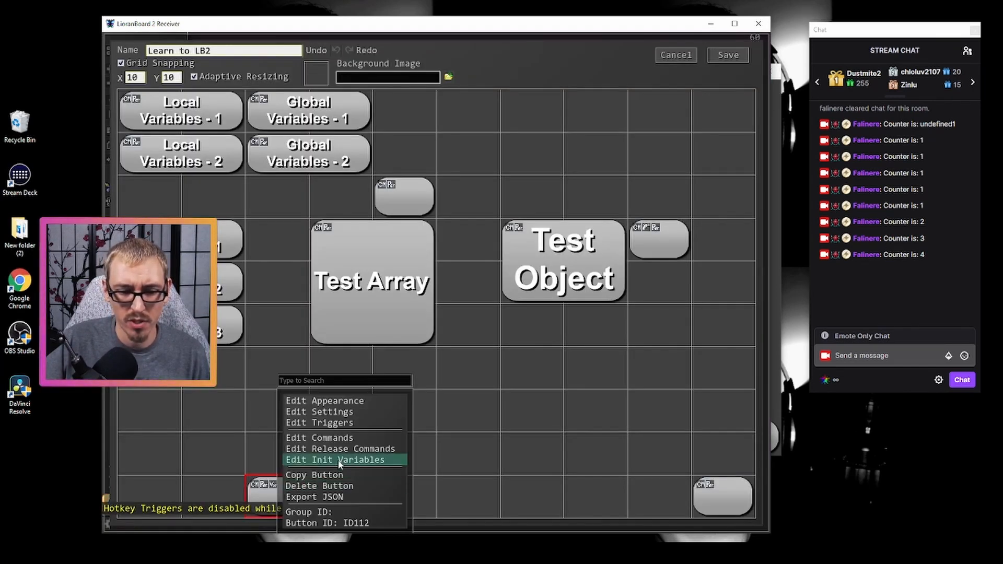
{"action": "left_click", "coordinate": [340, 460]}
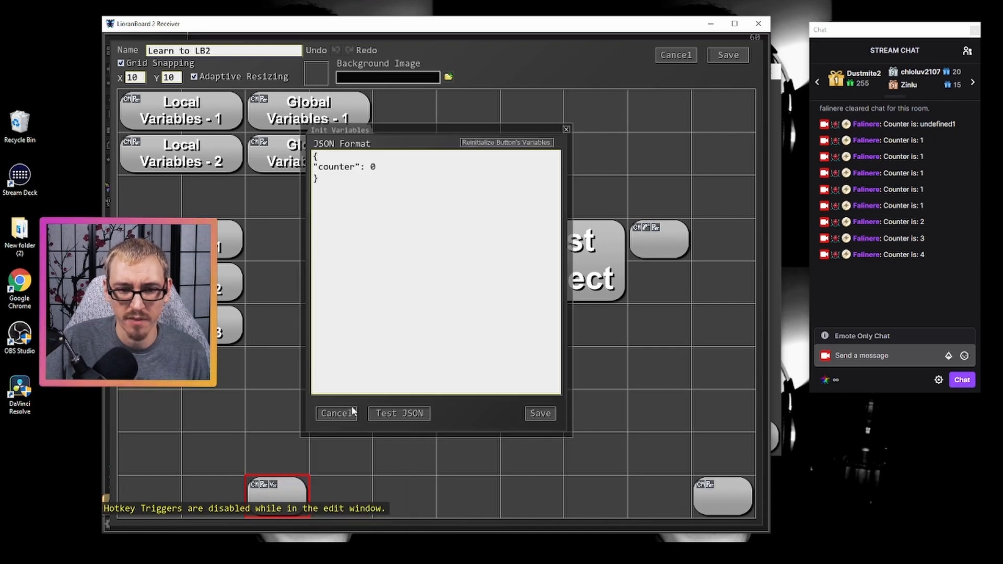
- Add a "time" variable with value 15 on a new line below the counter entry
{"action": "left_click", "coordinate": [387, 170]}
{"action": "key", "text": "Return"}
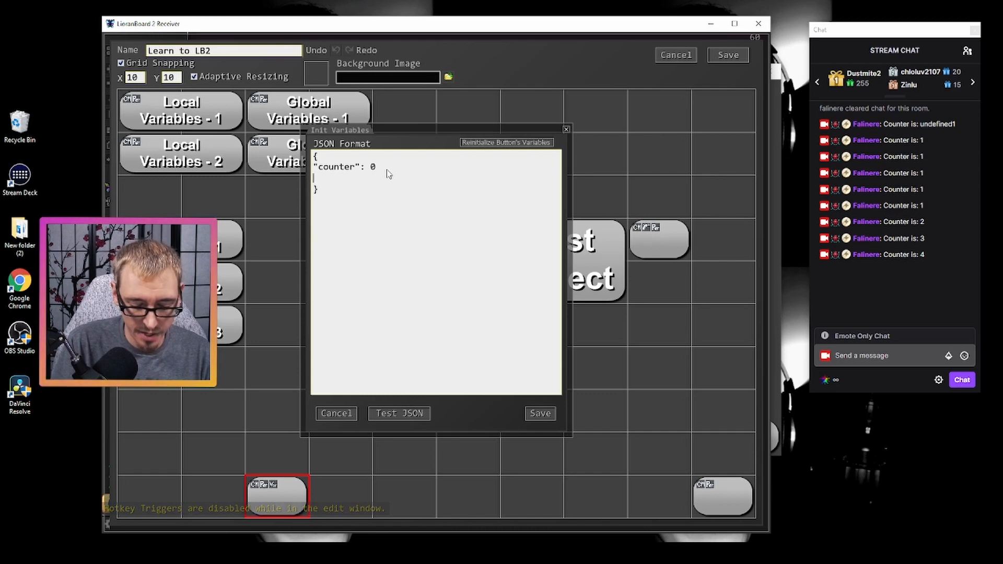
{"action": "type", "text": "\"tim"}
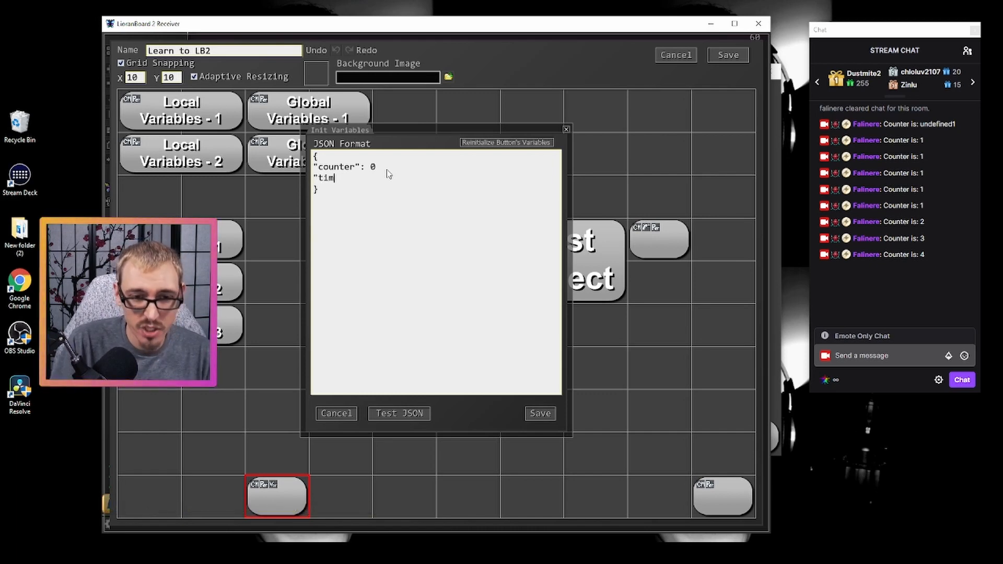
{"action": "type", "text": "e:"}
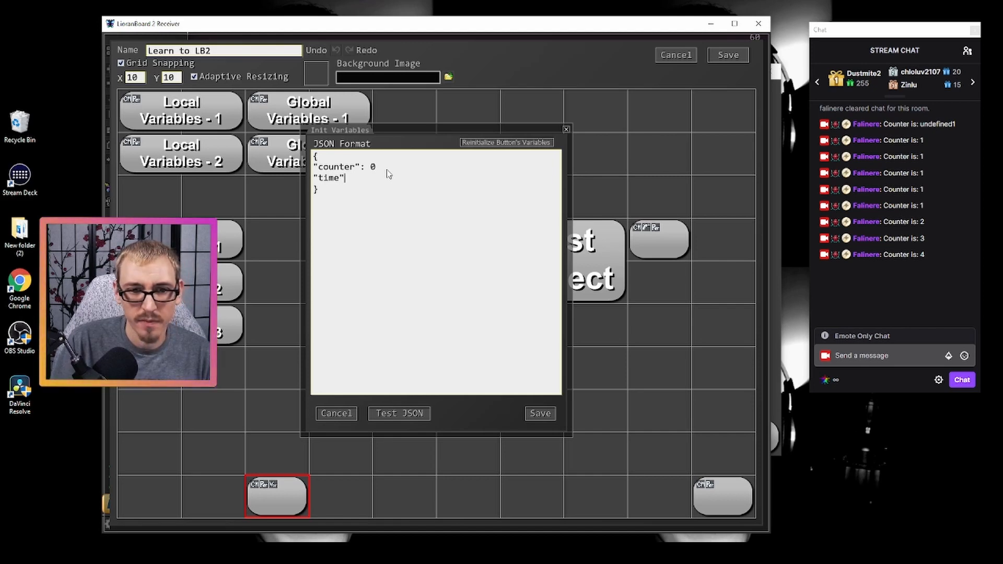
{"action": "key", "text": "BackSpace"}
{"action": "type", "text": "\": 15"}
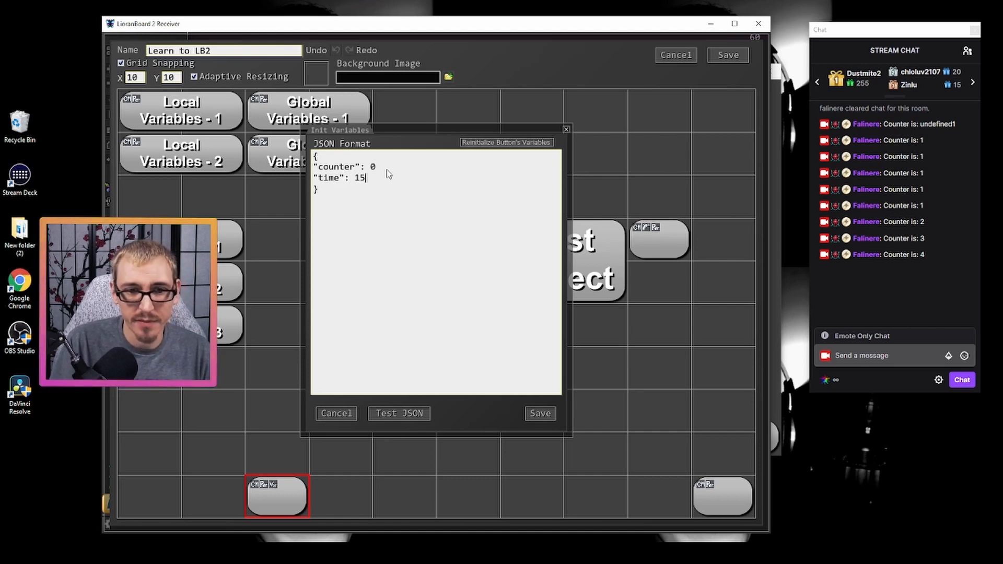
- Add a "name" variable below the time entry, with the streamer's username in quotes as its string value
{"action": "key", "text": "Return"}
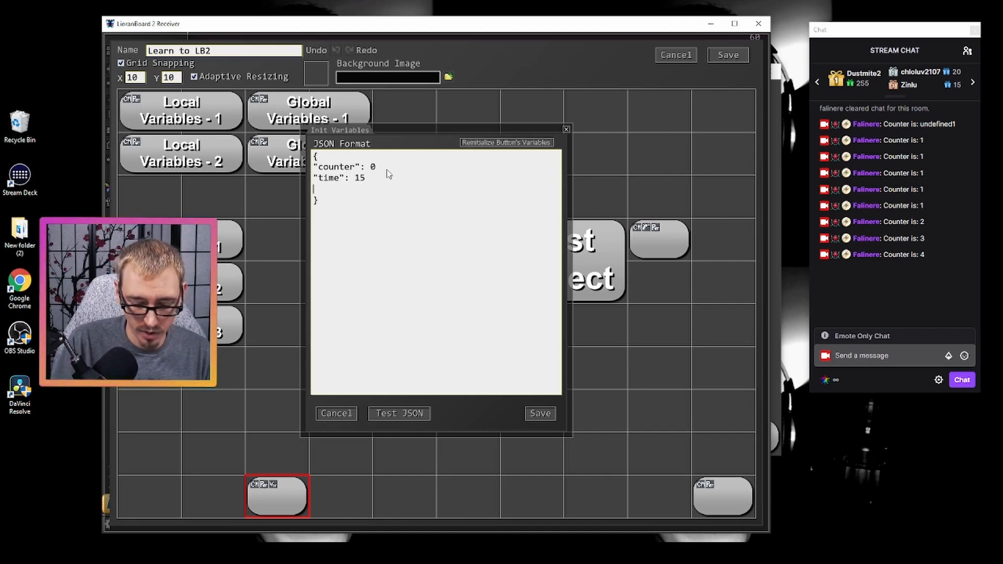
{"action": "type", "text": "\"name"}
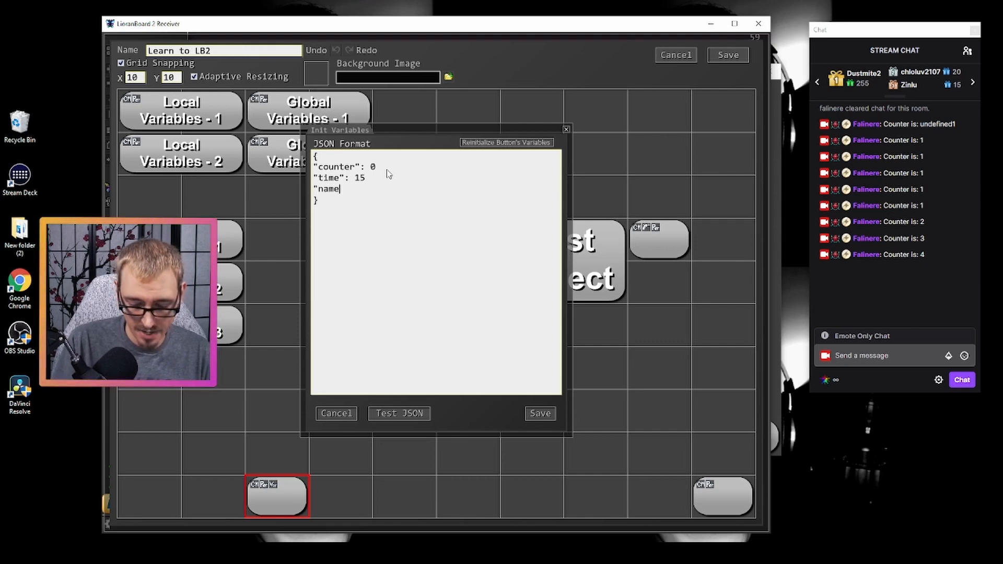
{"action": "type", "text": "\""}
{"action": "type", "text": ": "}
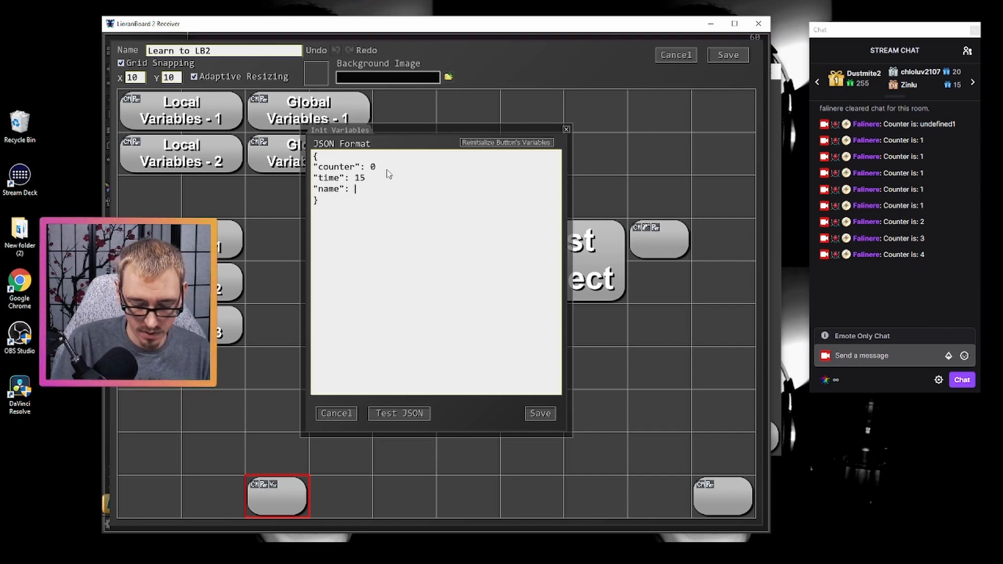
{"action": "type", "text": "\"falinere\""}
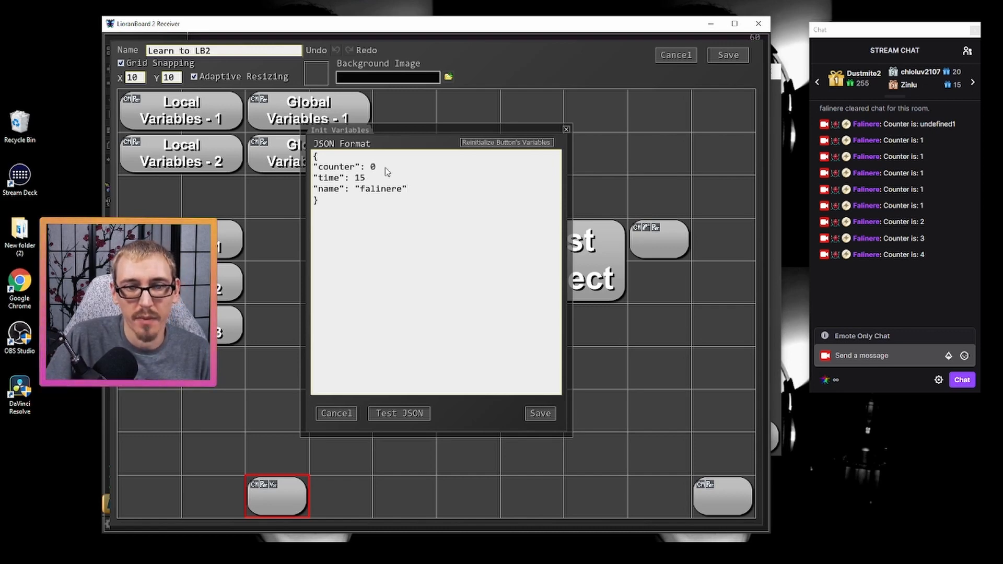
- Separate the counter, time and name entries with commas, leaving no comma after the final name entry
{"action": "left_click", "coordinate": [387, 172]}
{"action": "type", "text": ","}
{"action": "left_click", "coordinate": [368, 180]}
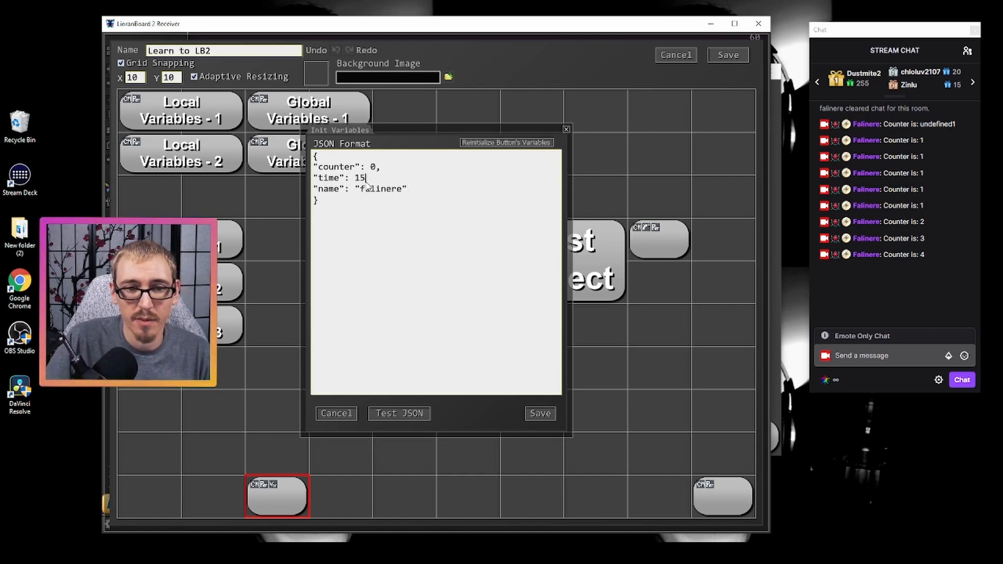
{"action": "type", "text": ","}
{"action": "left_click", "coordinate": [409, 195]}
{"action": "type", "text": ","}
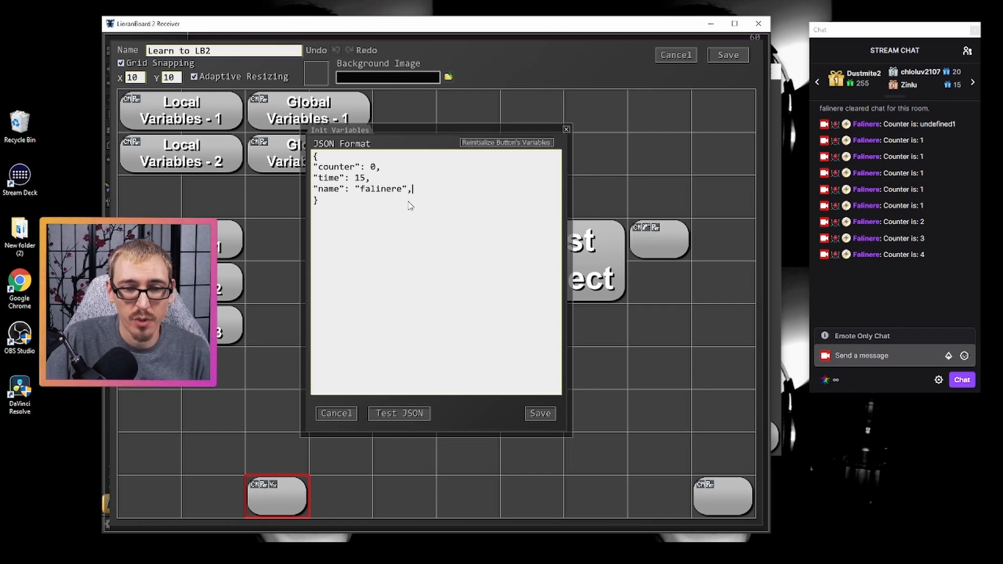
{"action": "key", "text": "BackSpace"}
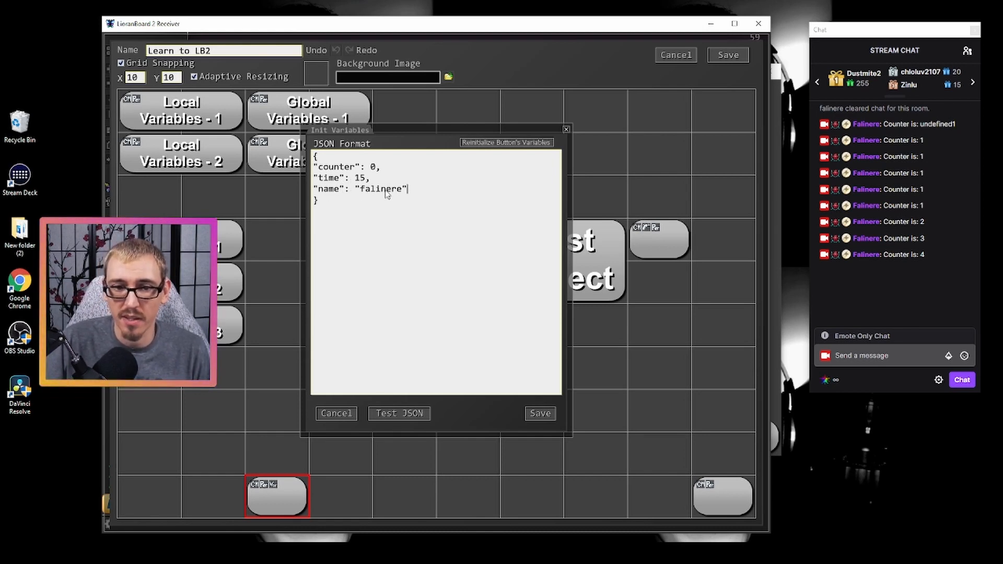
- Start an "Array" entry with an opening square bracket, leaving one blank line below the name entry
{"action": "key", "text": "Return"}
{"action": "key", "text": "Return"}
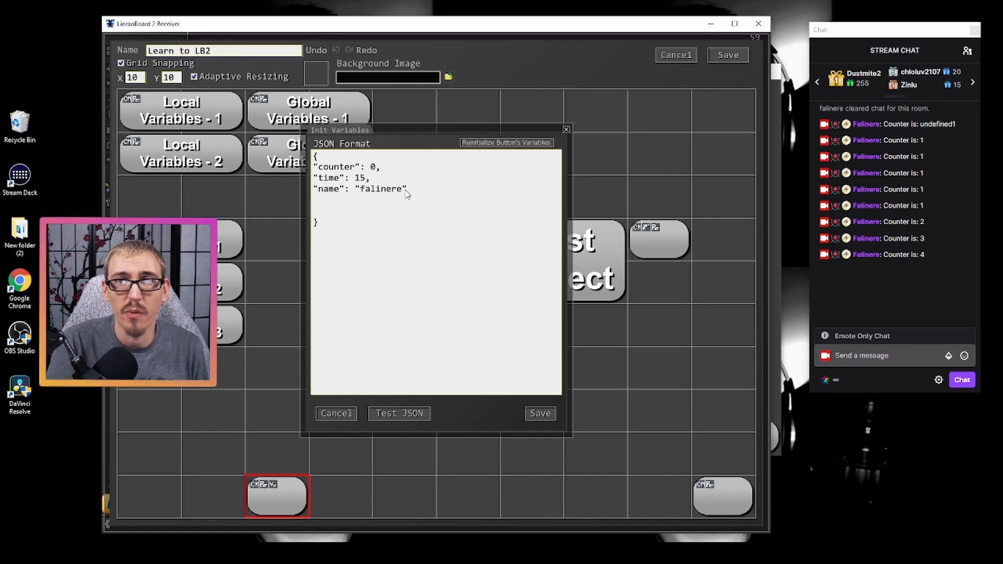
{"action": "type", "text": "\""}
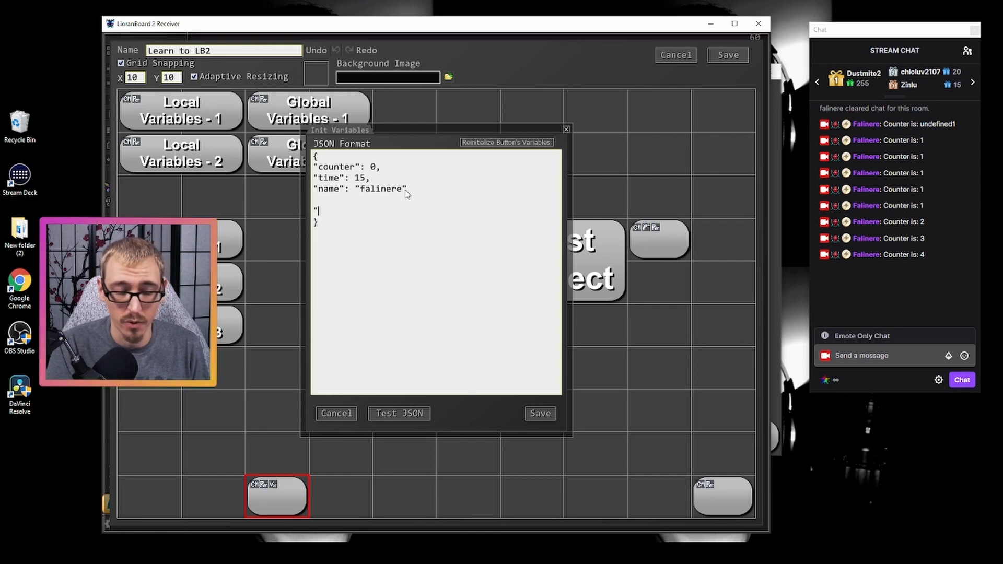
{"action": "type", "text": "Array"}
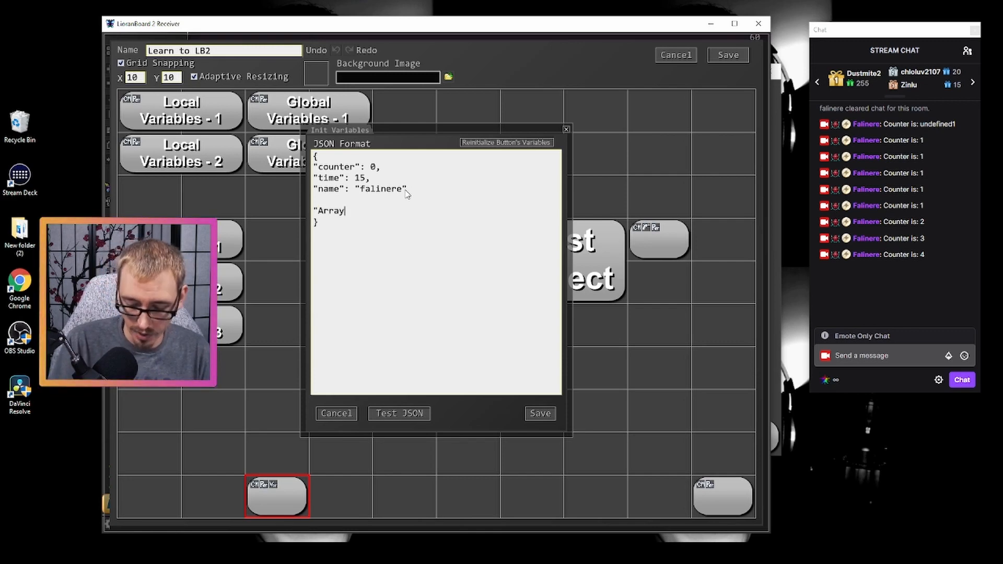
{"action": "type", "text": "\":"}
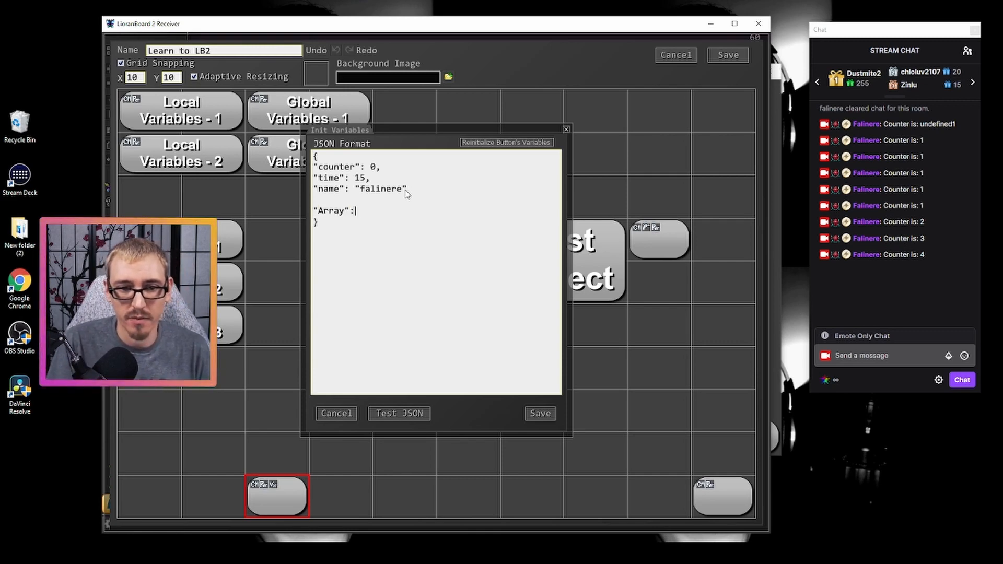
{"action": "type", "text": " {"}
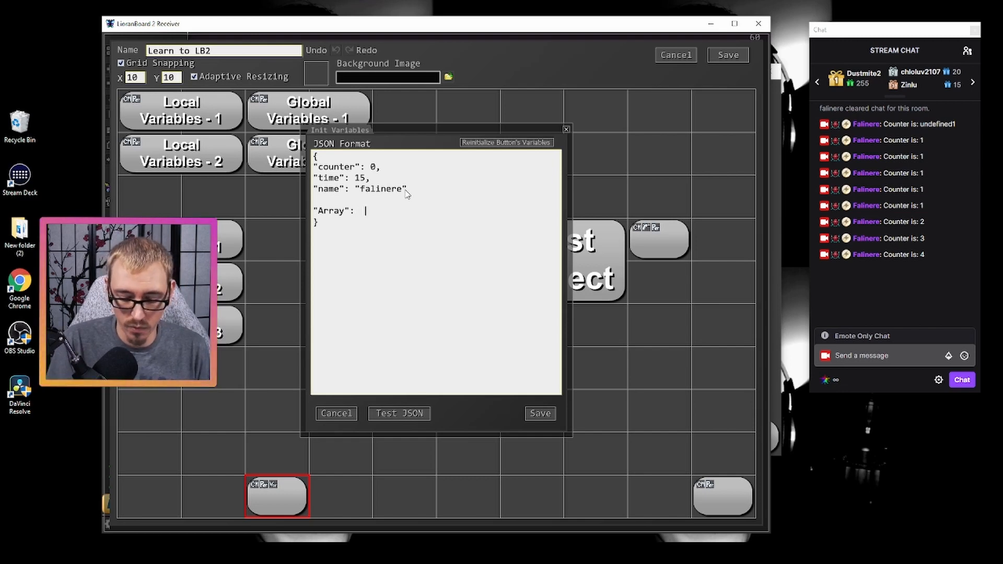
{"action": "type", "text": "["}
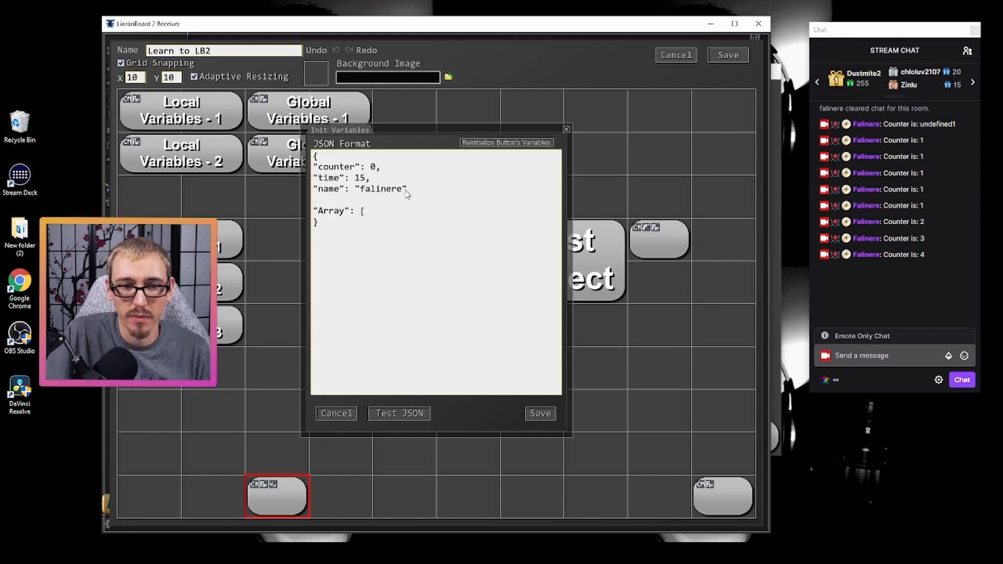
{"action": "left_click_drag", "start_coordinate": [317, 212], "coordinate": [345, 212]}
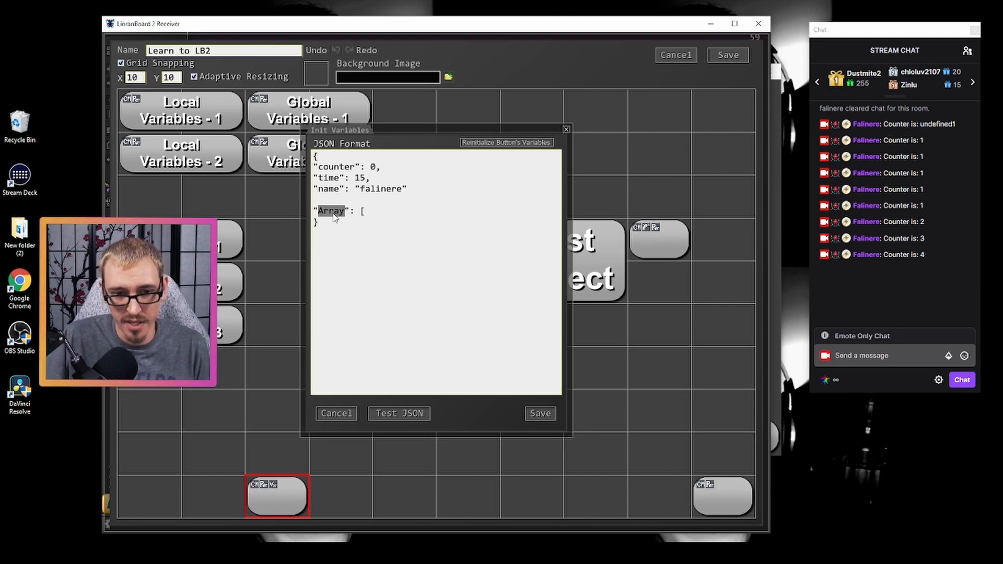
{"action": "left_click", "coordinate": [351, 216]}
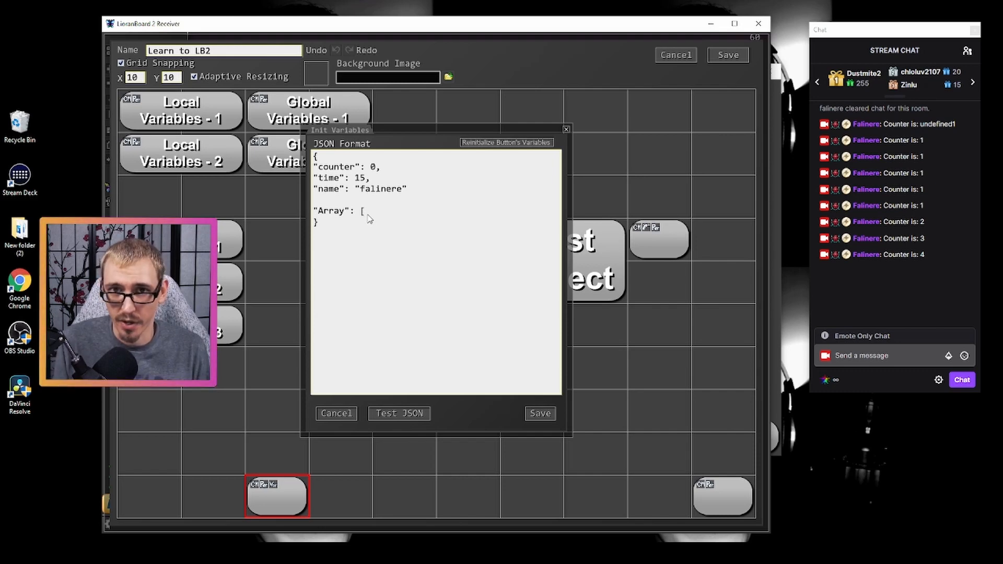
- Enter the streamer's username in quotes as the first element of the array
{"action": "type", "text": "alinere"}
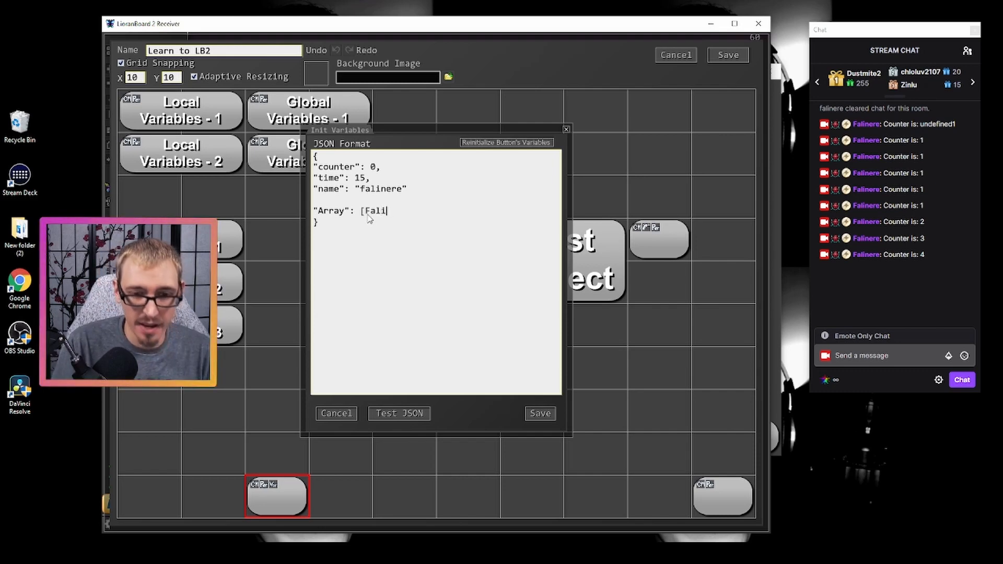
{"action": "key", "text": "BackSpace"}
{"action": "key", "text": "BackSpace"}
{"action": "key", "text": "BackSpace"}
{"action": "key", "text": "BackSpace"}
{"action": "key", "text": "BackSpace"}
{"action": "key", "text": "BackSpace"}
{"action": "key", "text": "BackSpace"}
{"action": "key", "text": "BackSpace"}
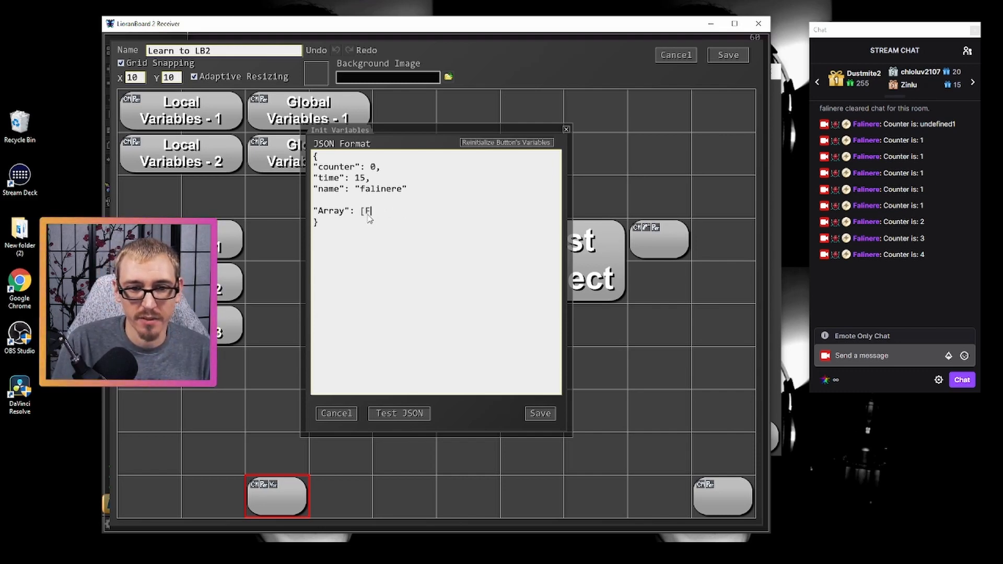
{"action": "type", "text": "\"Falinere\""}
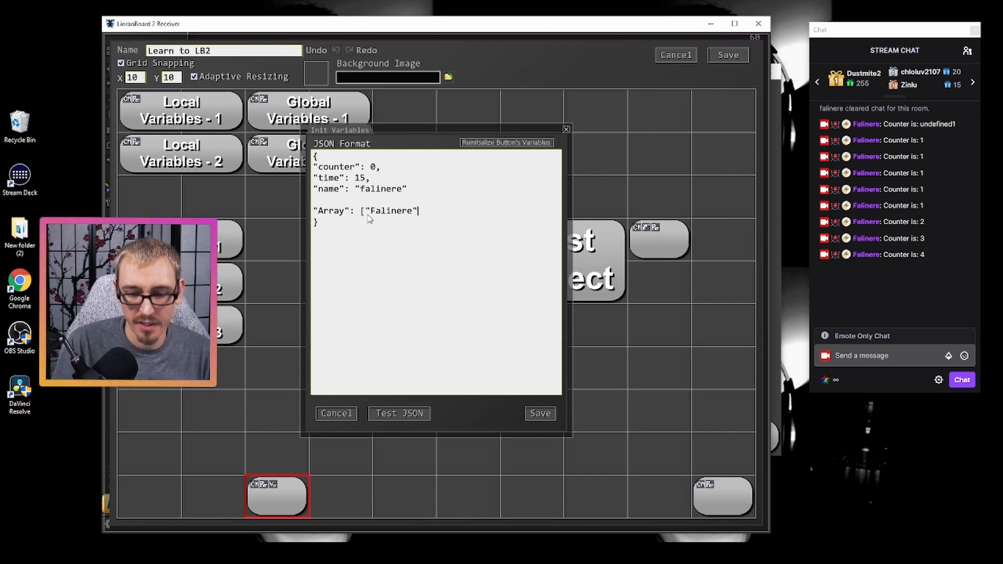
{"action": "type", "text": ", "}
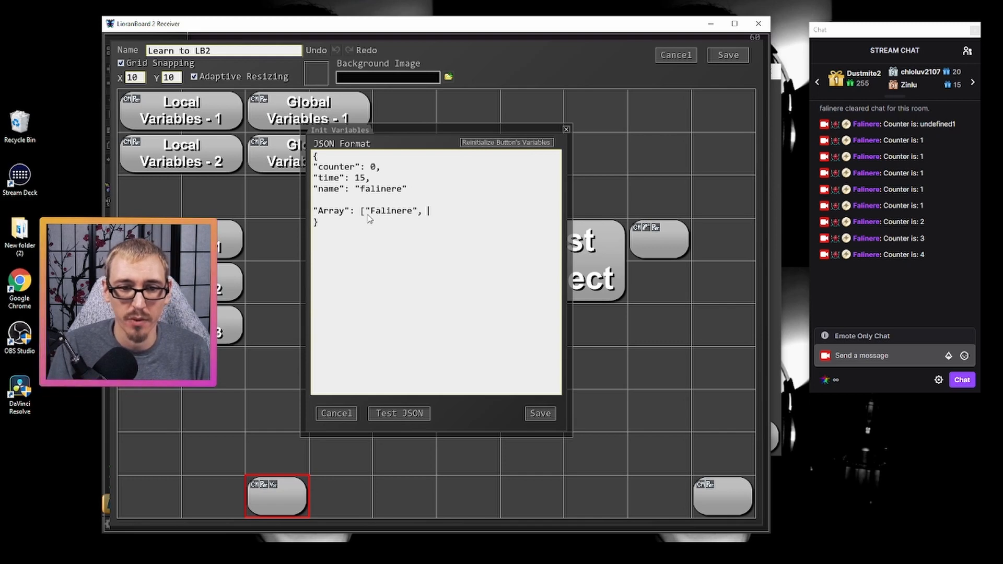
{"action": "type", "text": "Jazz"}
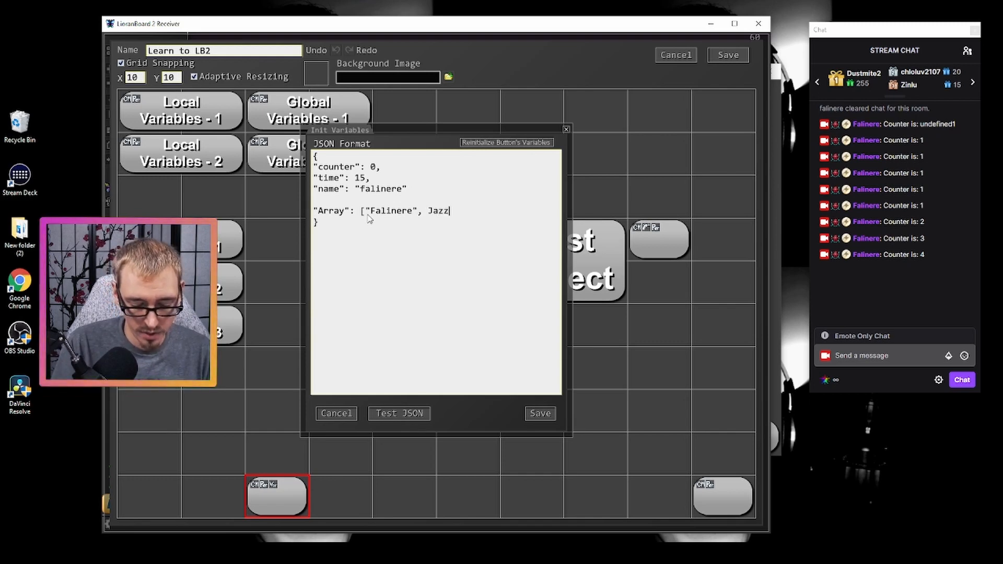
{"action": "type", "text": "theZeek"}
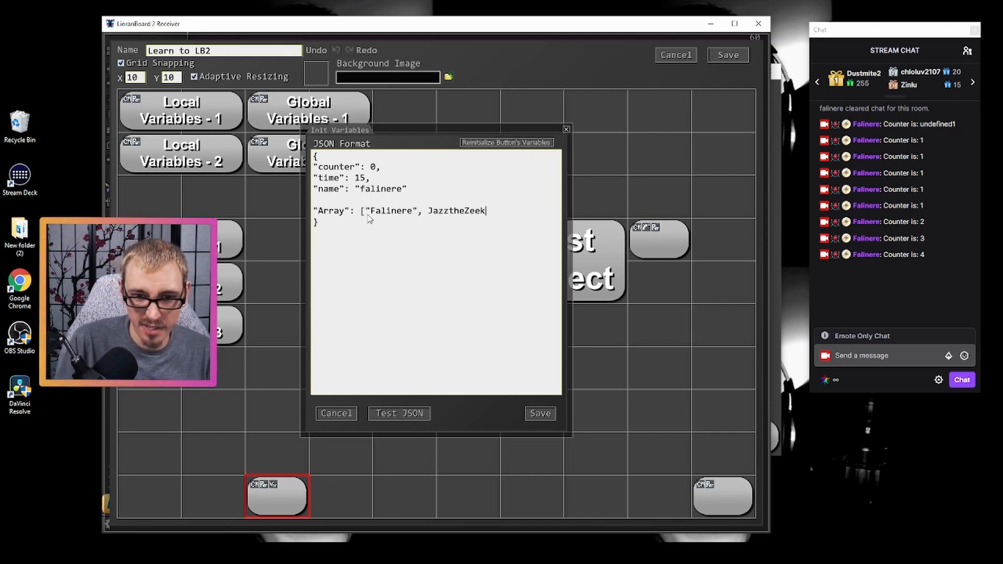
- Add a second username in quotes and the number 100 to the array, and close its square bracket
{"action": "left_click", "coordinate": [428, 215]}
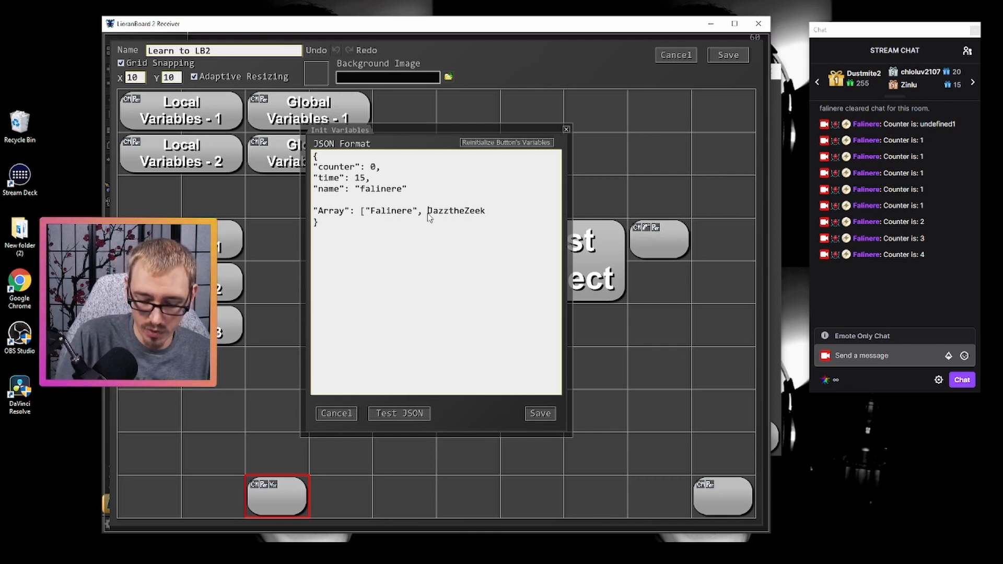
{"action": "type", "text": "\""}
{"action": "left_click", "coordinate": [493, 215]}
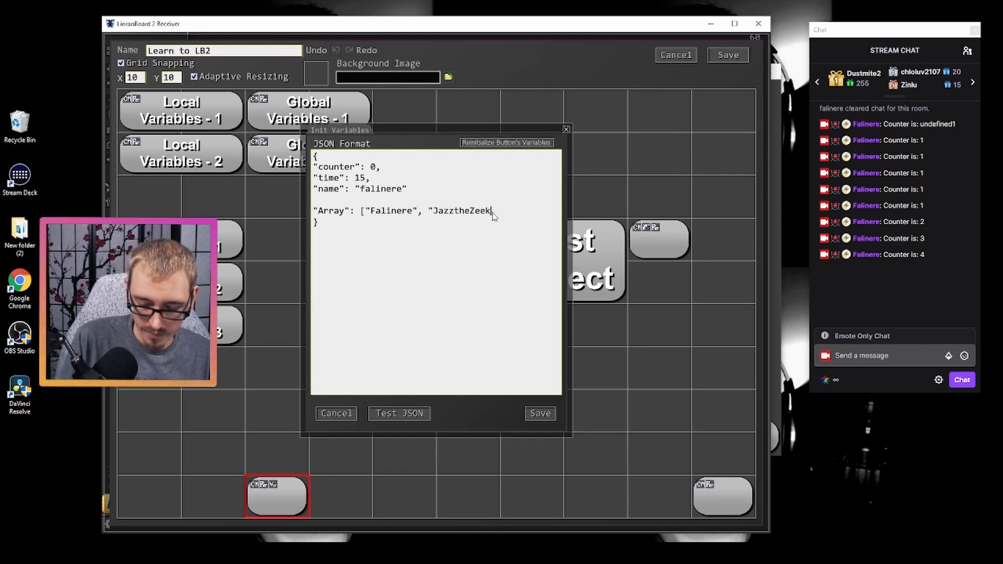
{"action": "type", "text": "\", 100"}
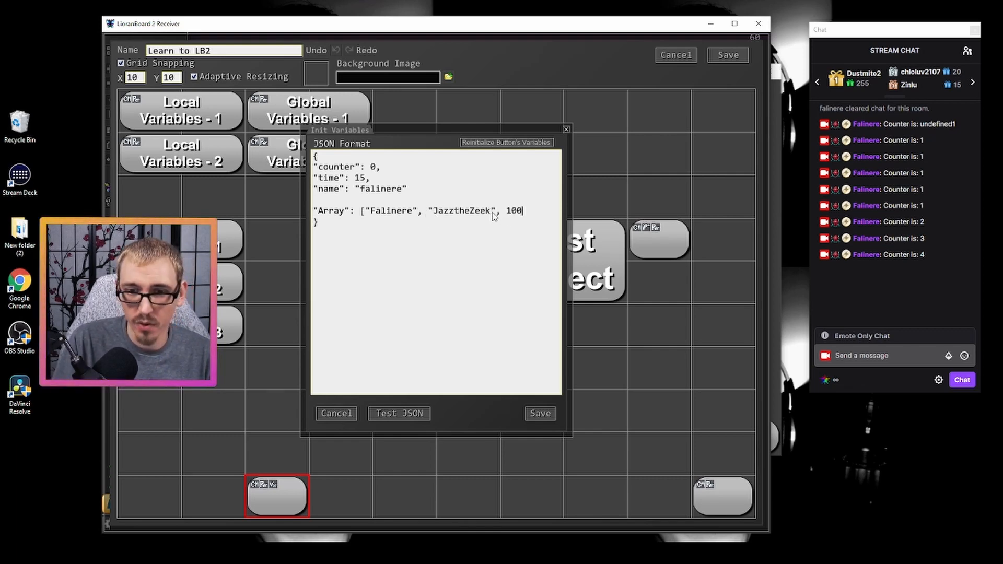
{"action": "type", "text": "]"}
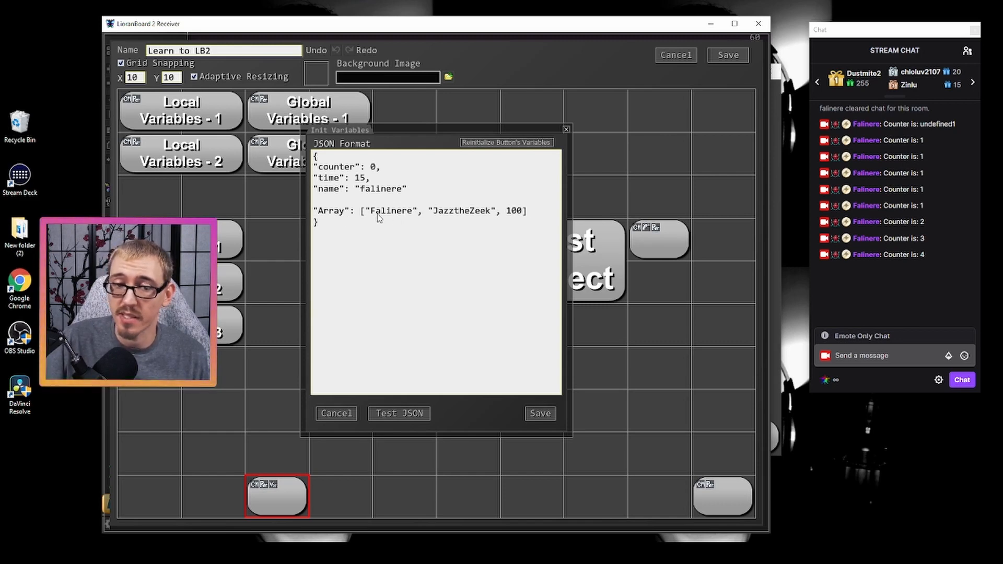
- Reinitialize the button's variables and remove the blank line above the Array entry
{"action": "left_click", "coordinate": [503, 142]}
{"action": "left_click", "coordinate": [597, 278]}
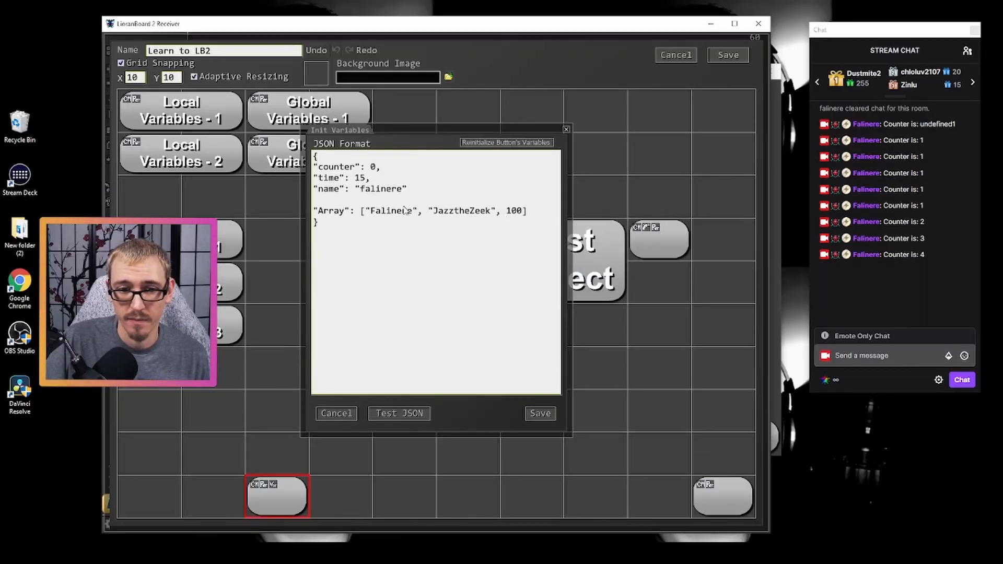
{"action": "left_click", "coordinate": [314, 213]}
{"action": "key", "text": "BackSpace"}
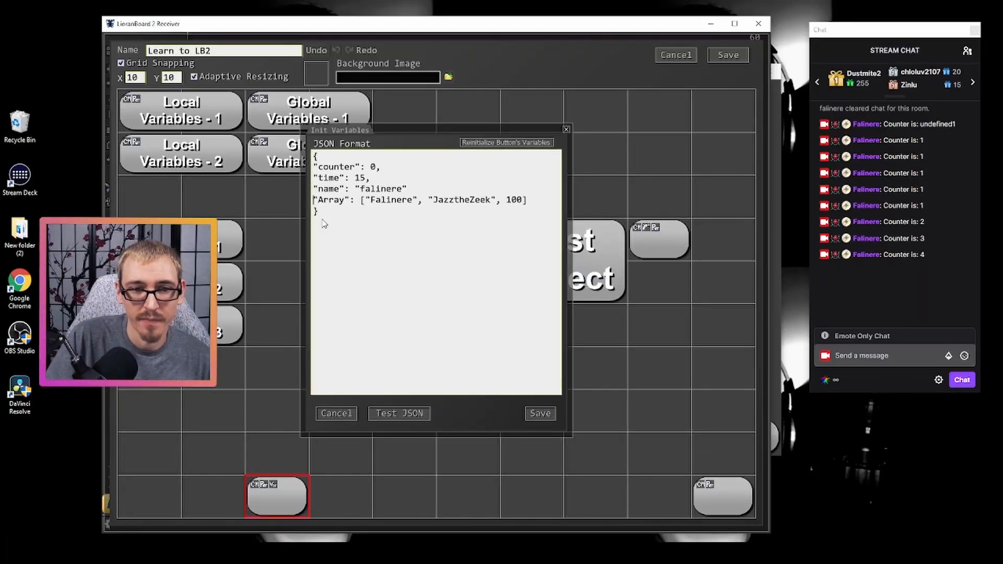
- Add the missing comma after the name entry, and save the init variables and the deck
{"action": "left_click", "coordinate": [410, 192]}
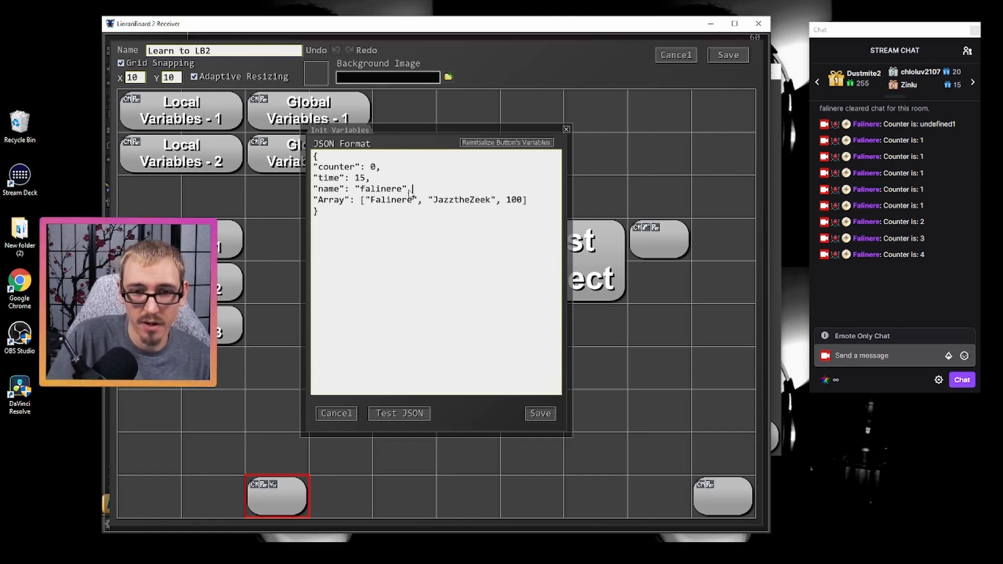
{"action": "left_click", "coordinate": [542, 414]}
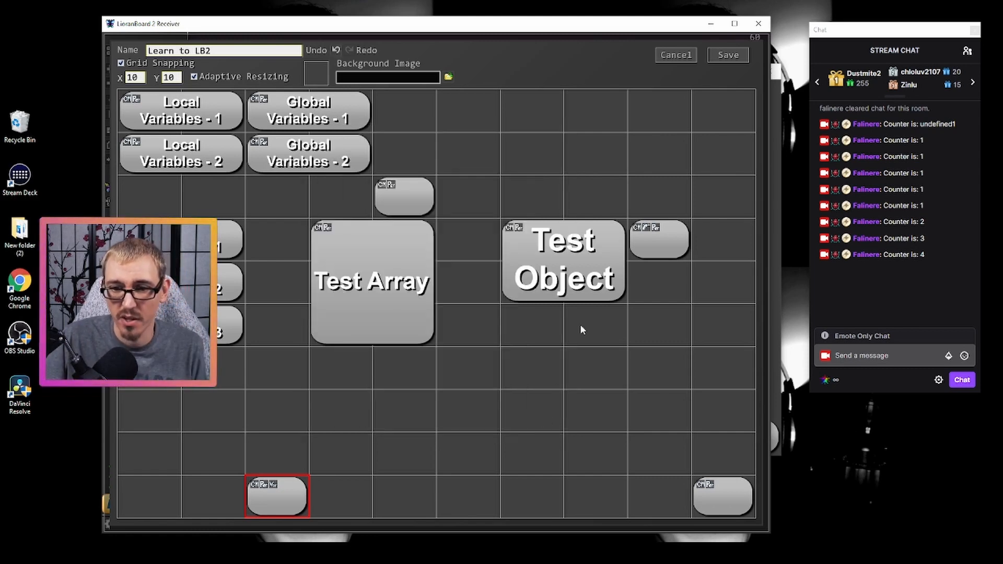
{"action": "left_click", "coordinate": [731, 58]}
- Look up button ID112 in the Variable Viewer and inspect its variables, including the contents of its Array
{"action": "left_click", "coordinate": [542, 523]}
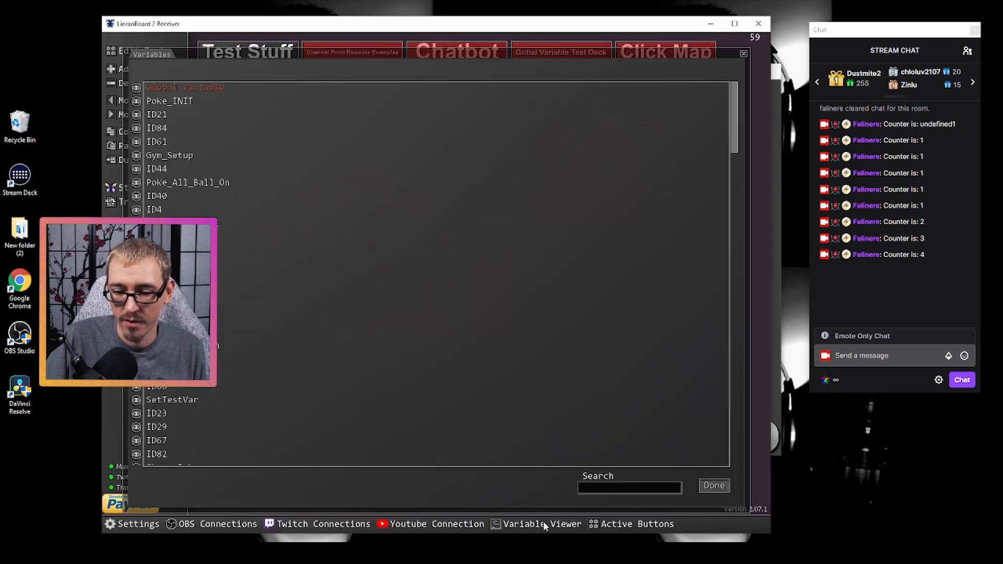
{"action": "left_click", "coordinate": [601, 489]}
{"action": "type", "text": "112"}
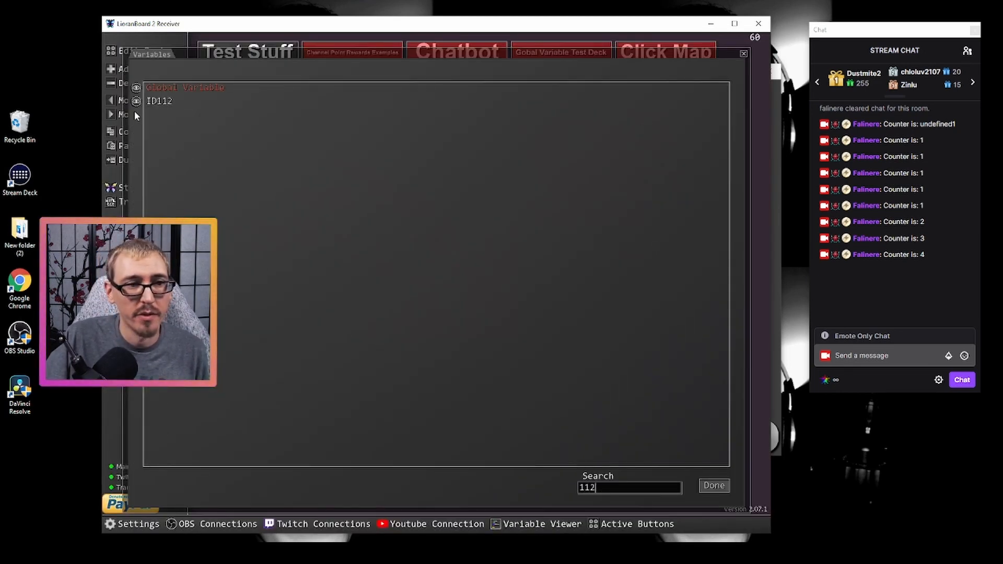
{"action": "left_click", "coordinate": [156, 102]}
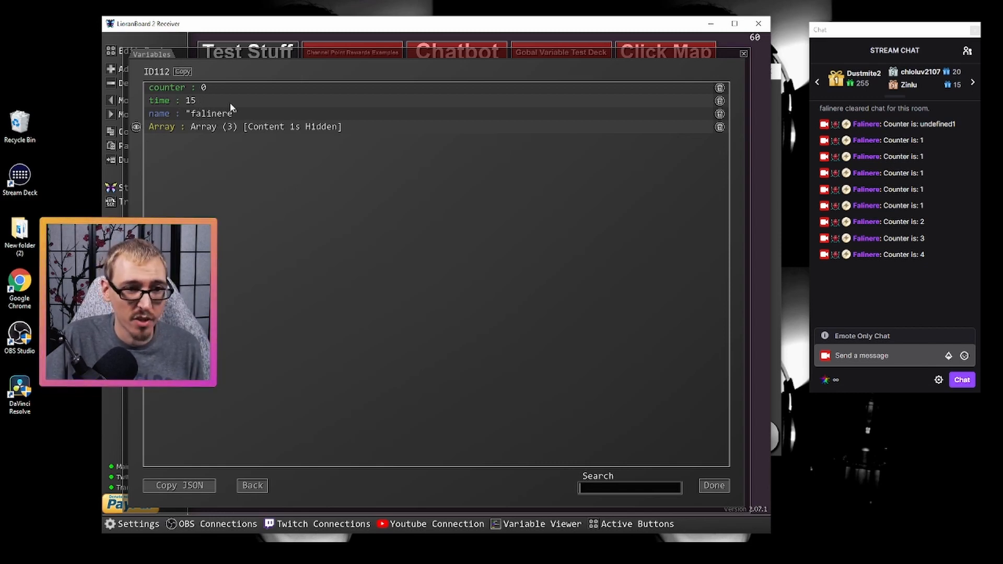
{"action": "left_click", "coordinate": [136, 127]}
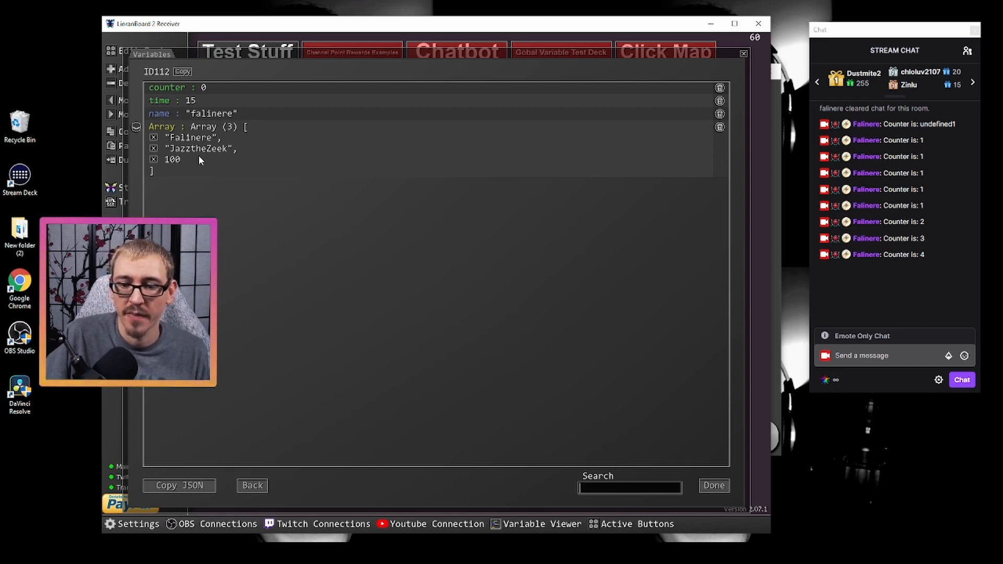
{"action": "left_click", "coordinate": [713, 485]}
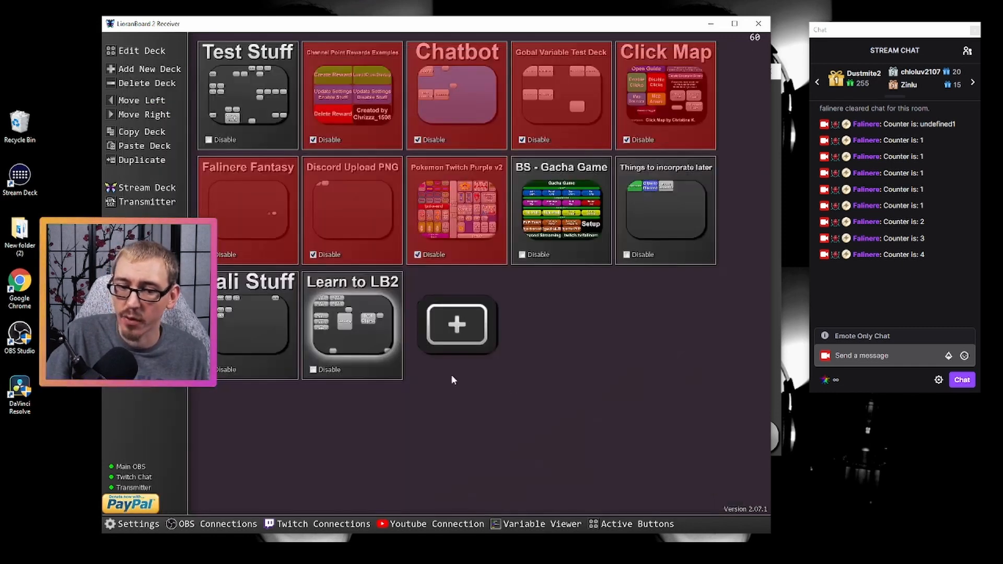
- In the init variables of button ID112 on the Learn to LB2 deck, add a comma after the Array entry and start an "Object" entry with an opening curly bracket
{"action": "double_click", "coordinate": [350, 336]}
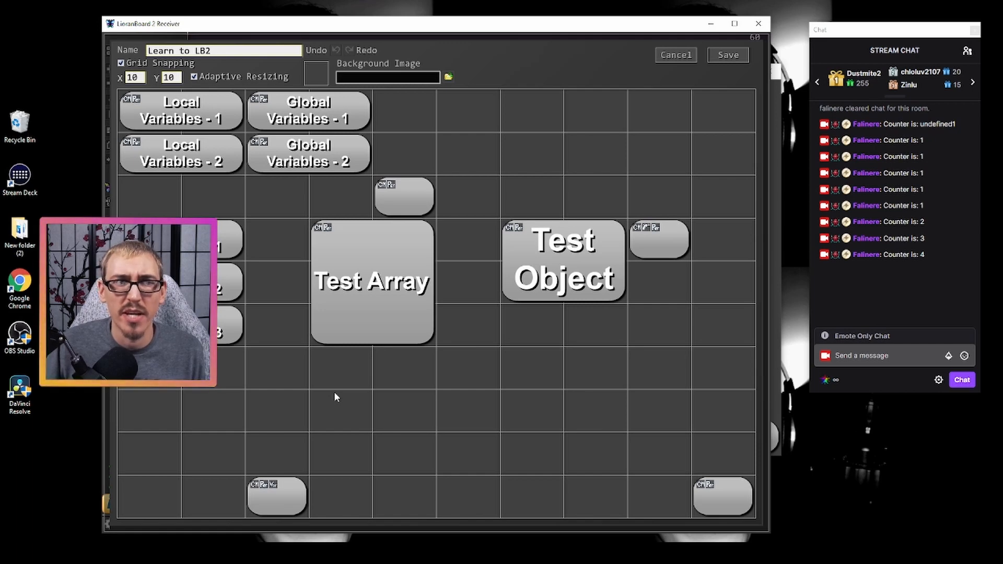
{"action": "right_click", "coordinate": [274, 493]}
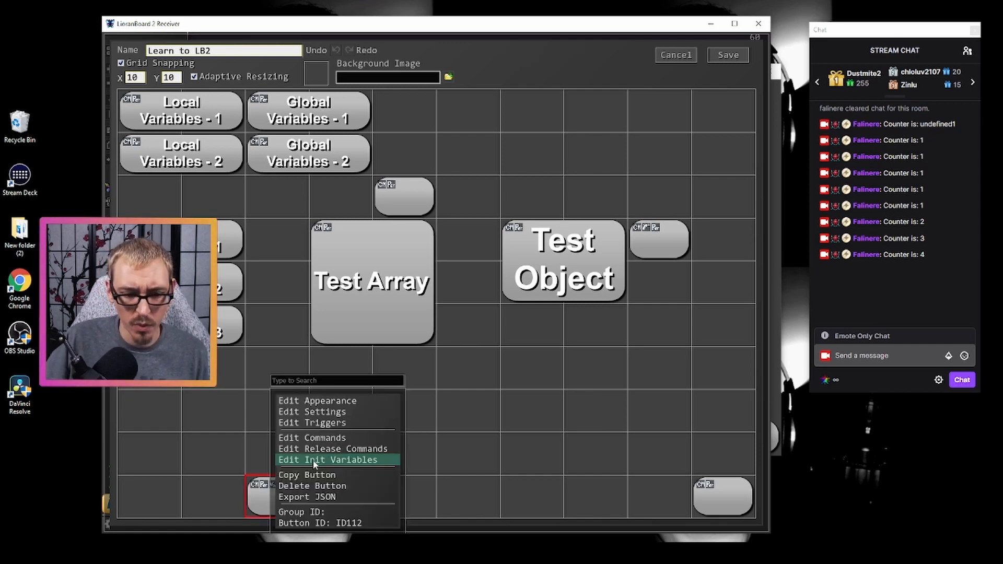
{"action": "left_click", "coordinate": [314, 457]}
{"action": "left_click", "coordinate": [531, 200]}
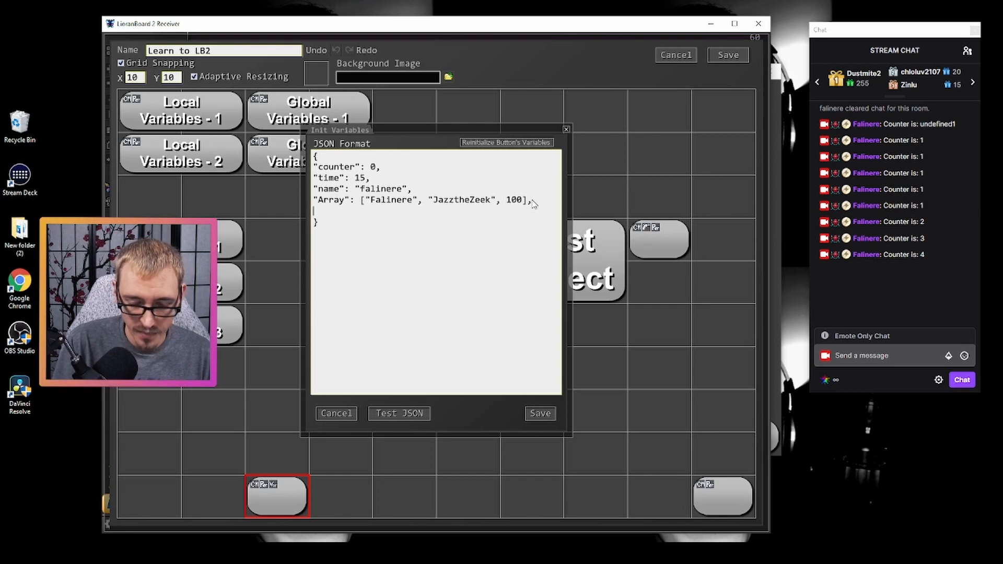
{"action": "type", "text": "Object\":"}
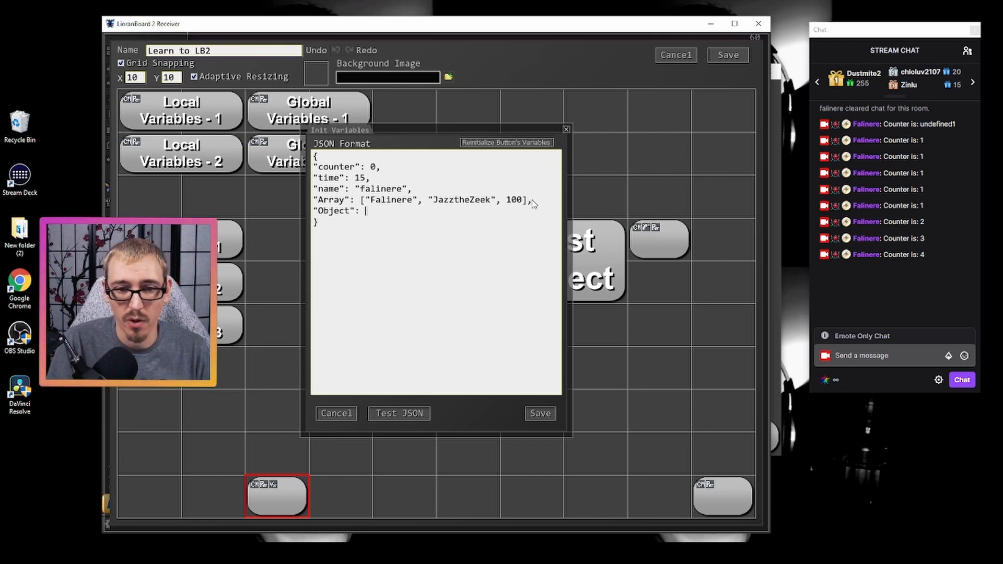
{"action": "type", "text": "{"}
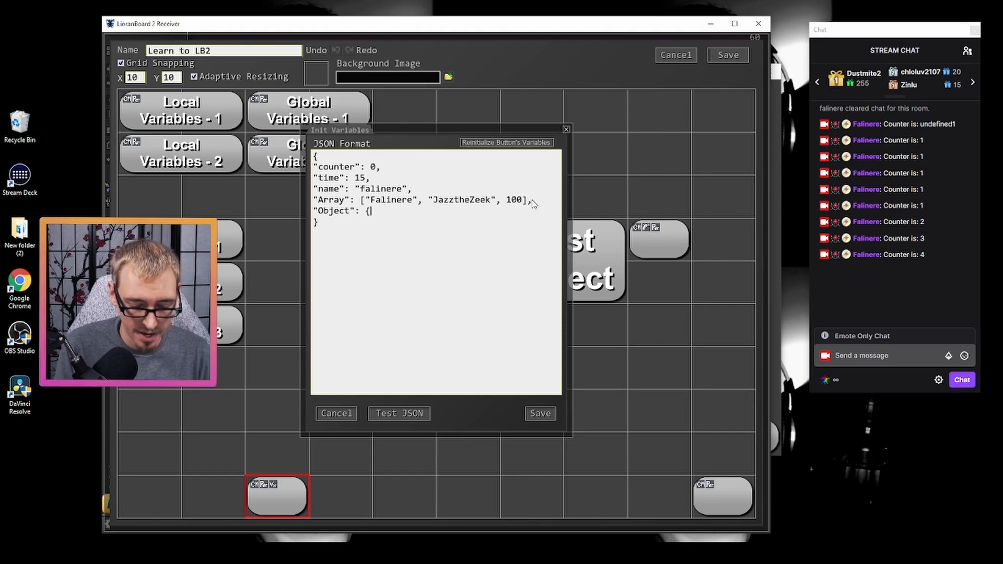
- Add the string pairs "Name1": "Tacos" and "Name2": "Soup" to the object, each followed by a comma
{"action": "type", "text": "\"Name1\":"}
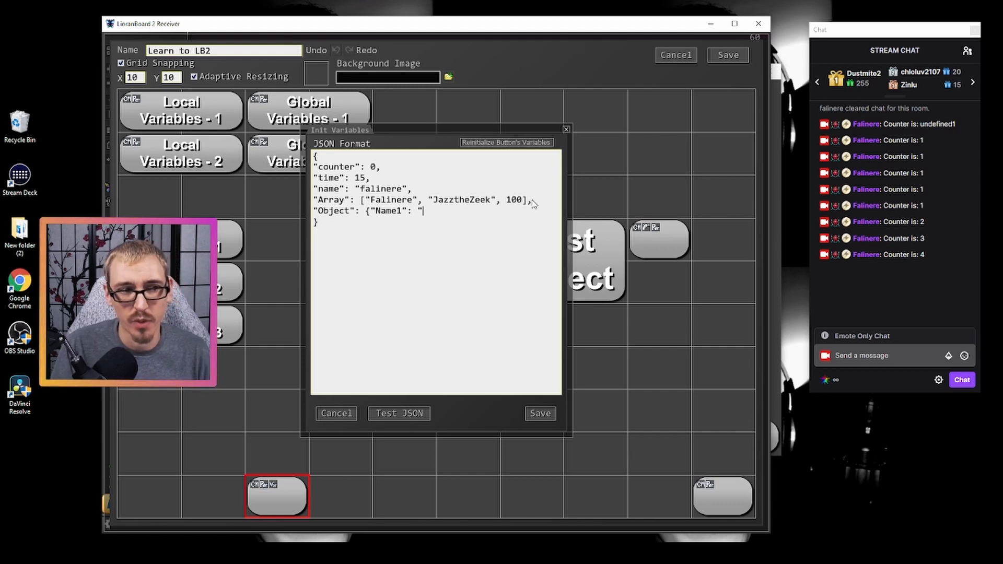
{"action": "type", "text": "\"T"}
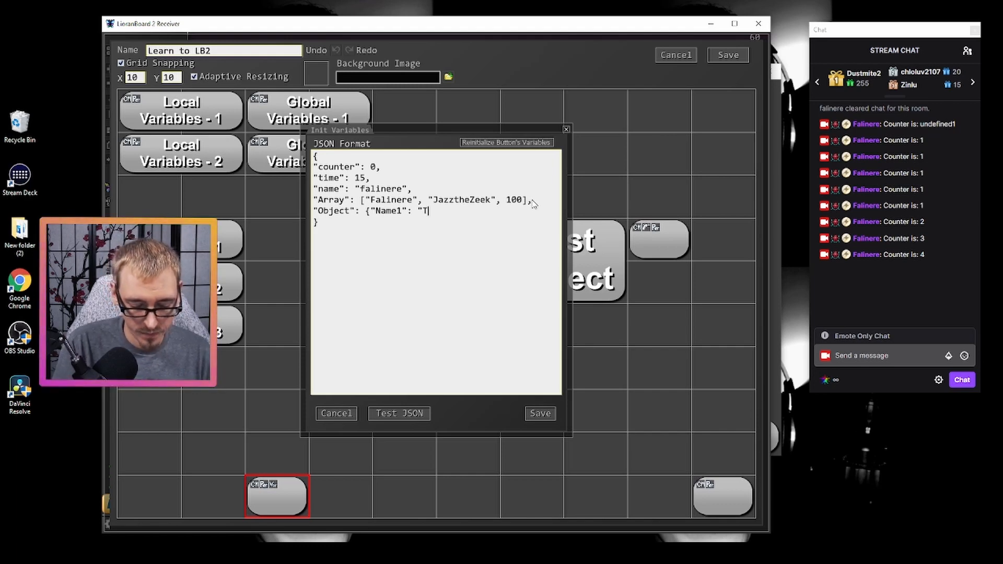
{"action": "type", "text": "acos\","}
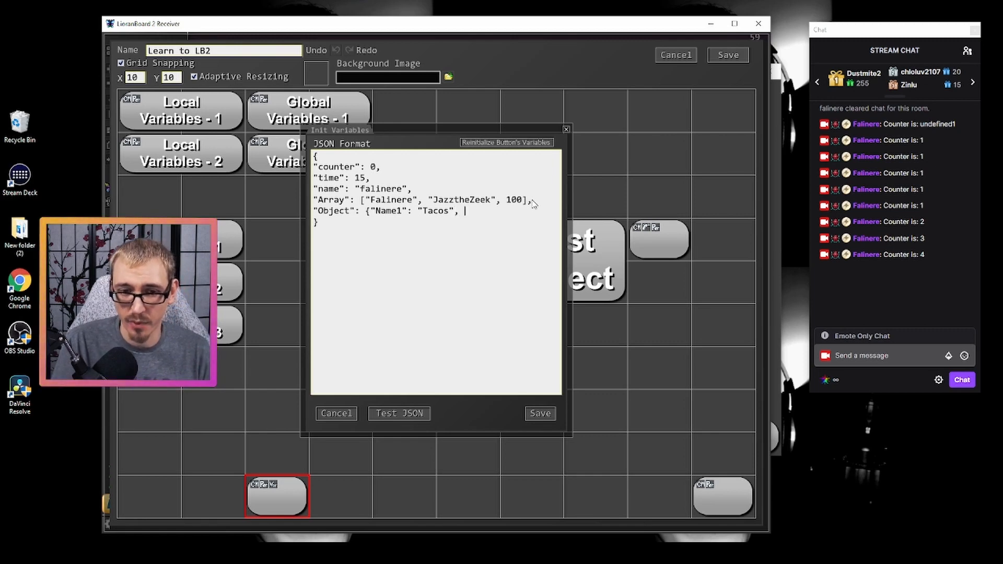
{"action": "type", "text": "\""}
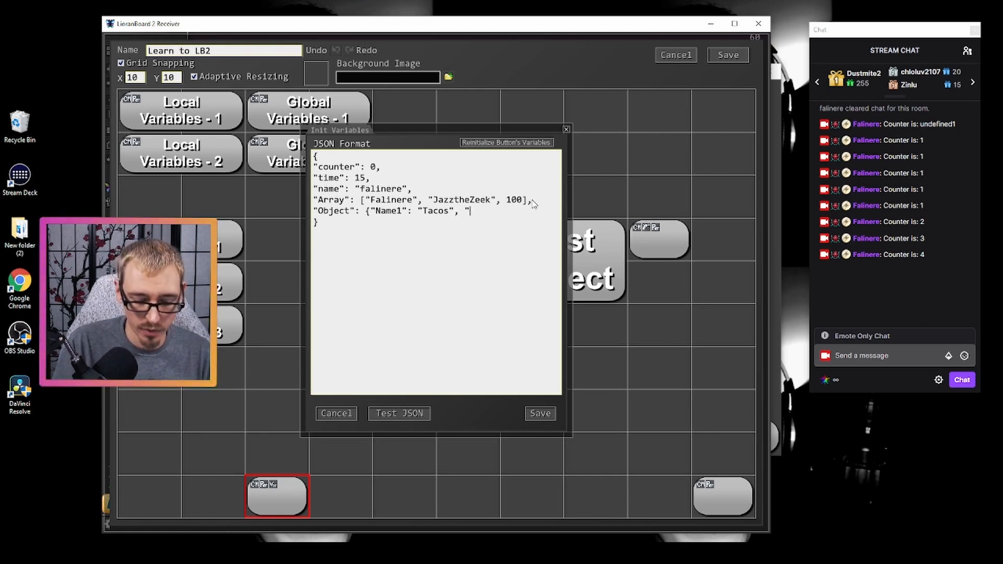
{"action": "type", "text": "Name2\": \""}
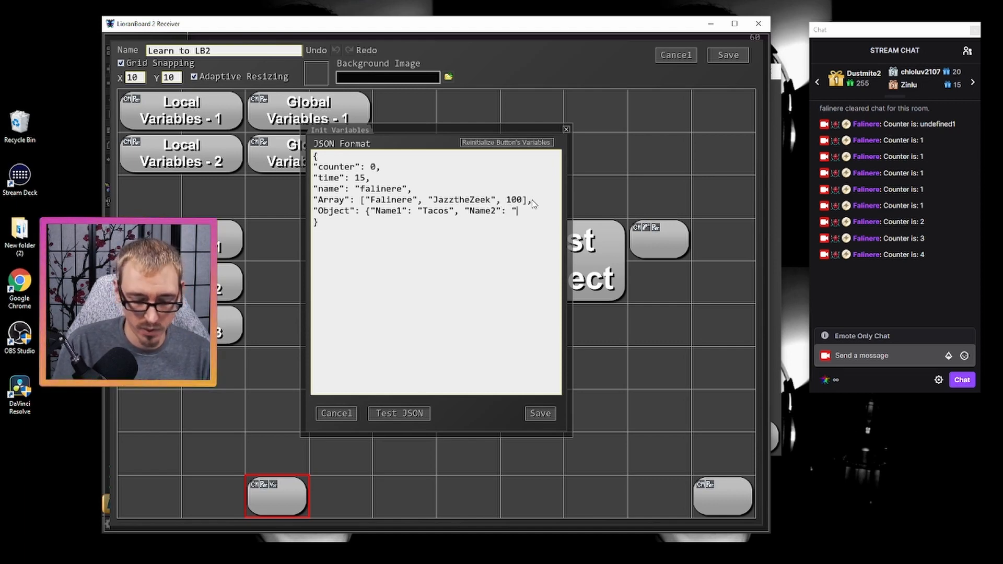
{"action": "type", "text": "Soup"}
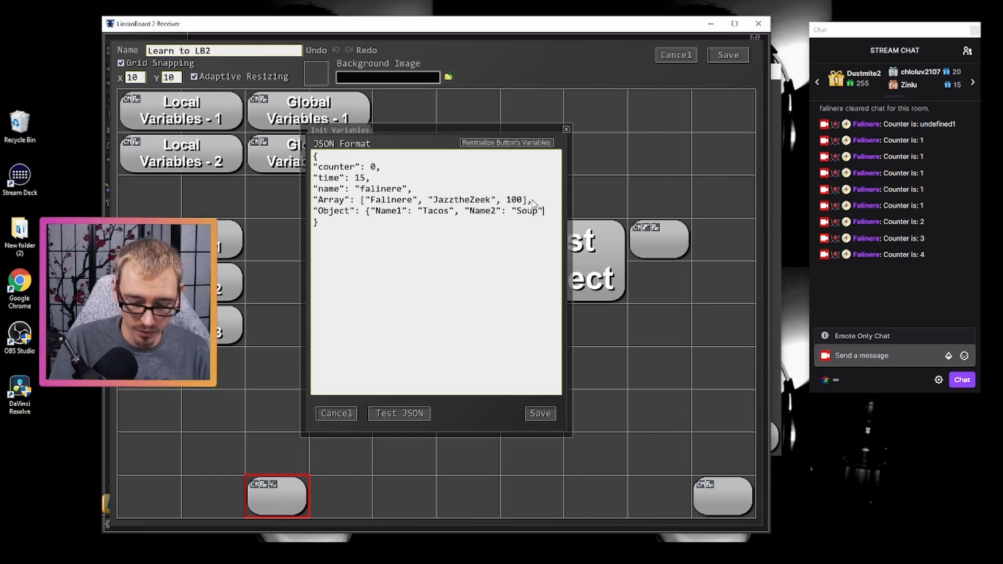
{"action": "type", "text": "\", \""}
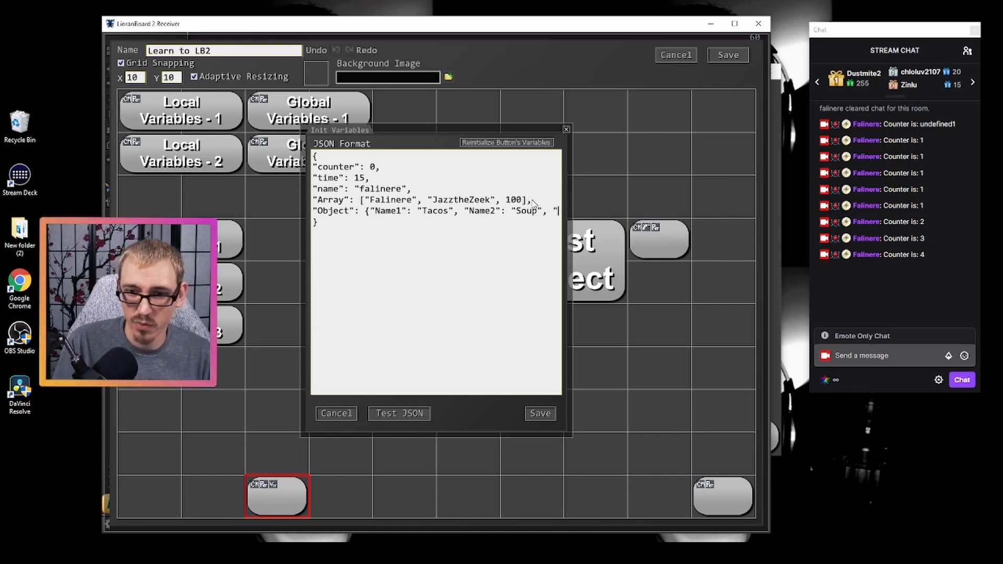
{"action": "type", "text": "Number1"}
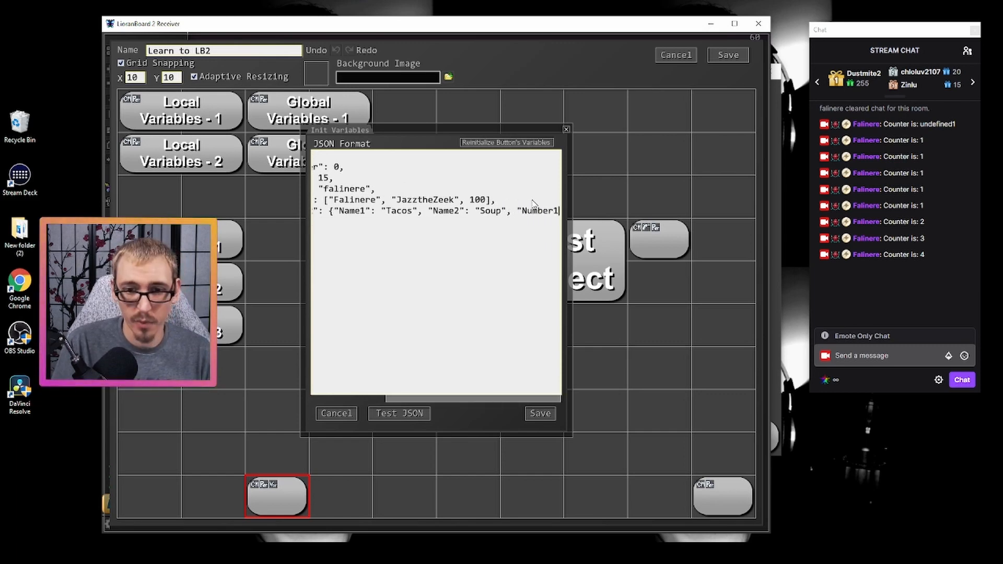
{"action": "type", "text": "\": "}
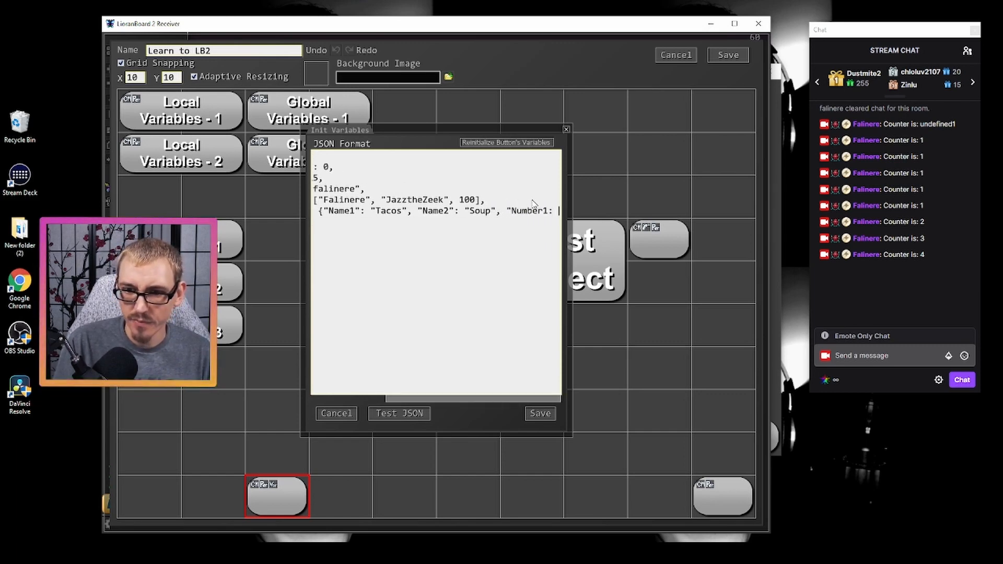
{"action": "type", "text": "1"}
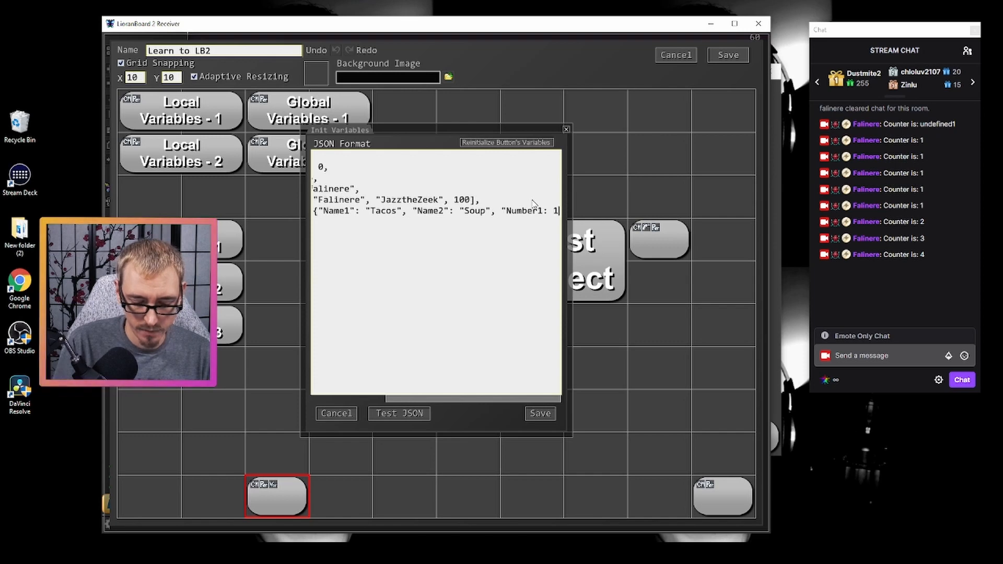
{"action": "type", "text": "7}"}
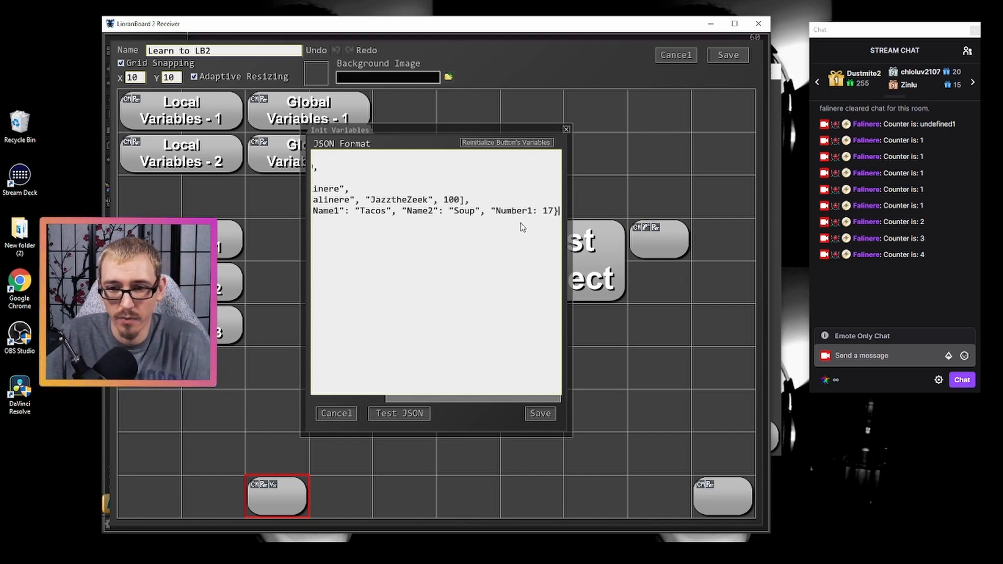
- Add a Number1 key with the value 17, close the object's curly bracket, and try to save the init variables
{"action": "left_click", "coordinate": [540, 414]}
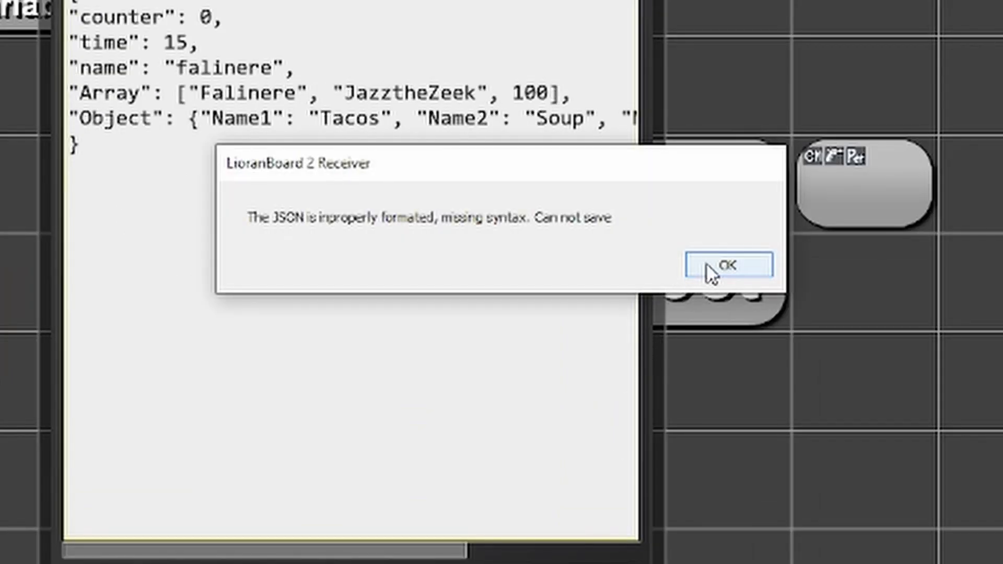
{"action": "left_click", "coordinate": [711, 269]}
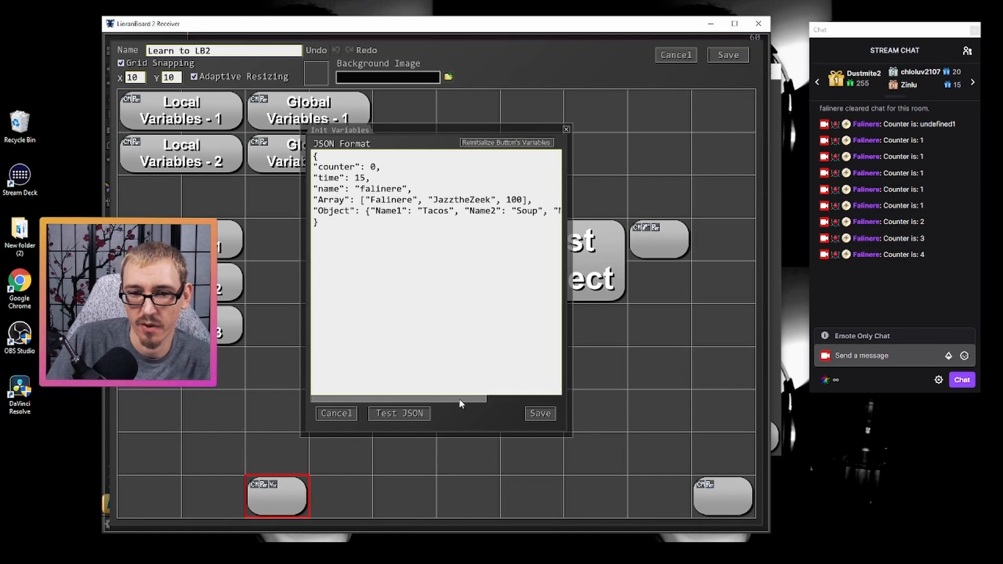
- Insert the missing closing quote after Number1 in the Object entry and save the init variables
{"action": "left_click_drag", "start_coordinate": [461, 399], "coordinate": [570, 390]}
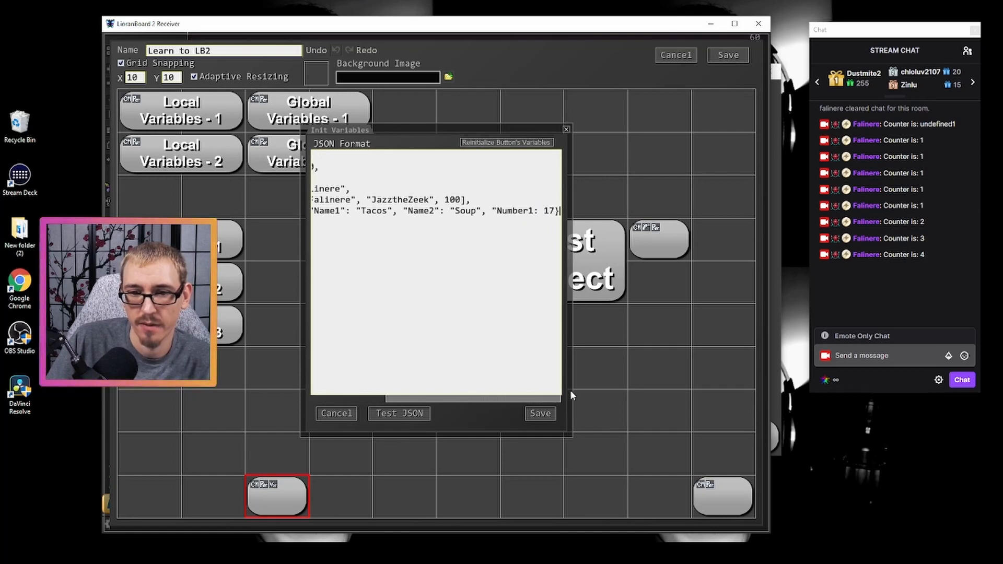
{"action": "left_click", "coordinate": [536, 231]}
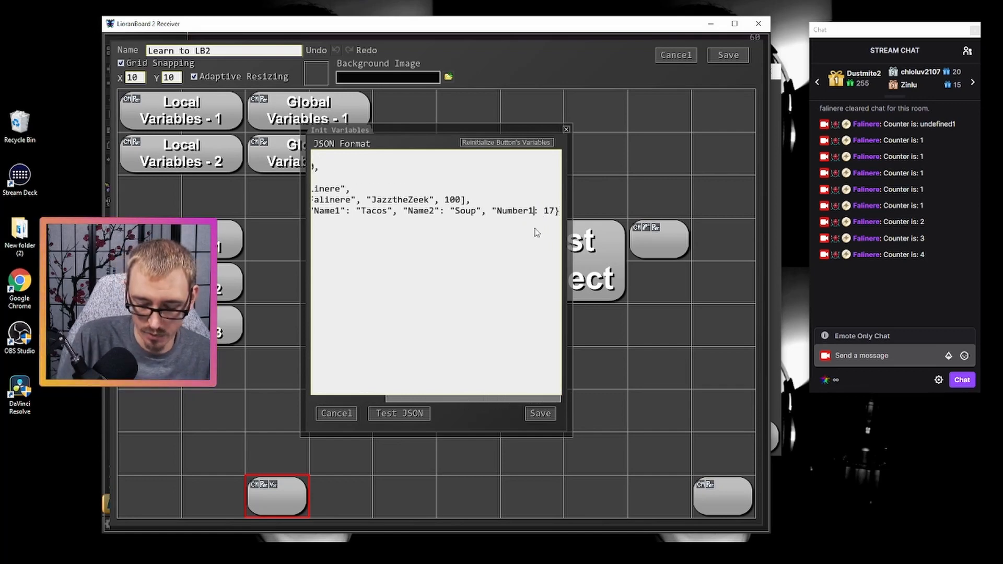
{"action": "type", "text": "\""}
{"action": "left_click", "coordinate": [540, 413]}
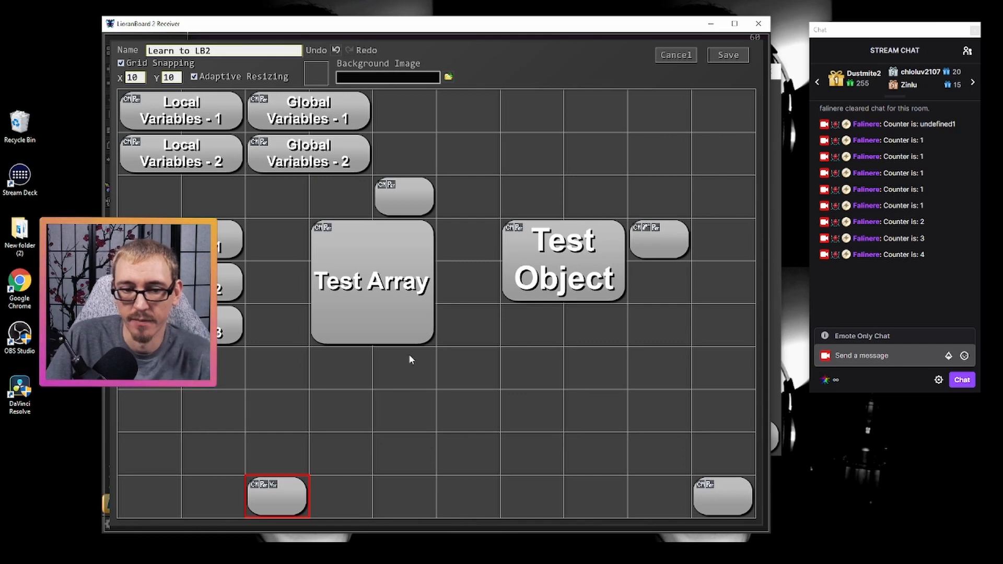
- Recheck button ID112's init variables, save them again, and save the deck
{"action": "right_click", "coordinate": [265, 505]}
{"action": "left_click", "coordinate": [285, 461]}
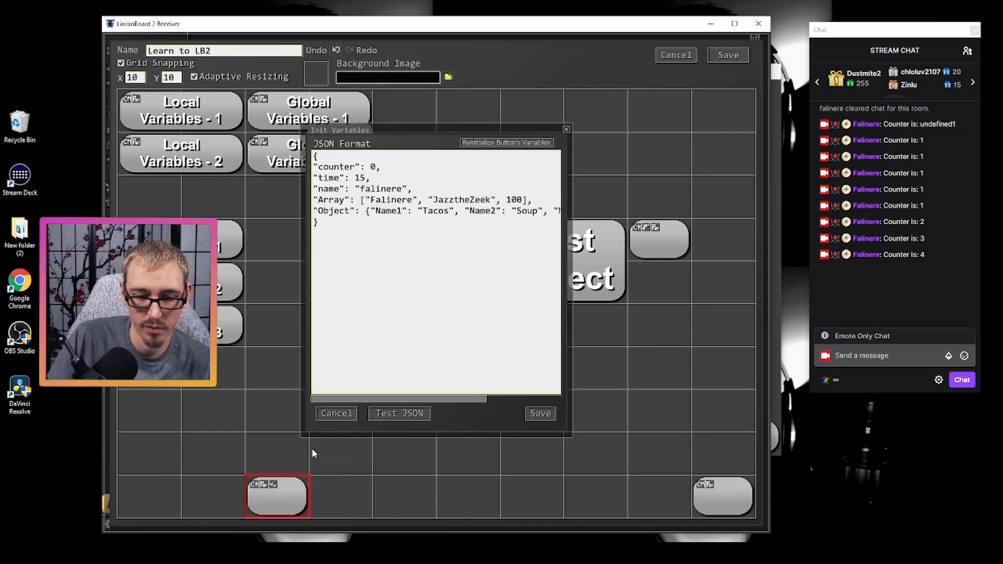
{"action": "left_click", "coordinate": [538, 413]}
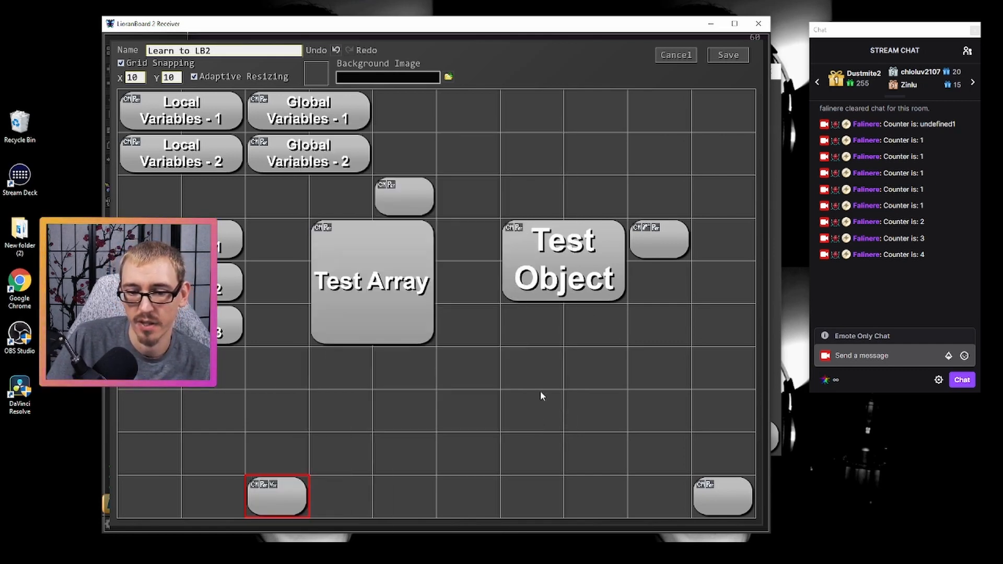
{"action": "left_click", "coordinate": [727, 55]}
- Look up button ID112 in the Variable Viewer and inspect the key-value pairs inside its Object
{"action": "left_click", "coordinate": [537, 524]}
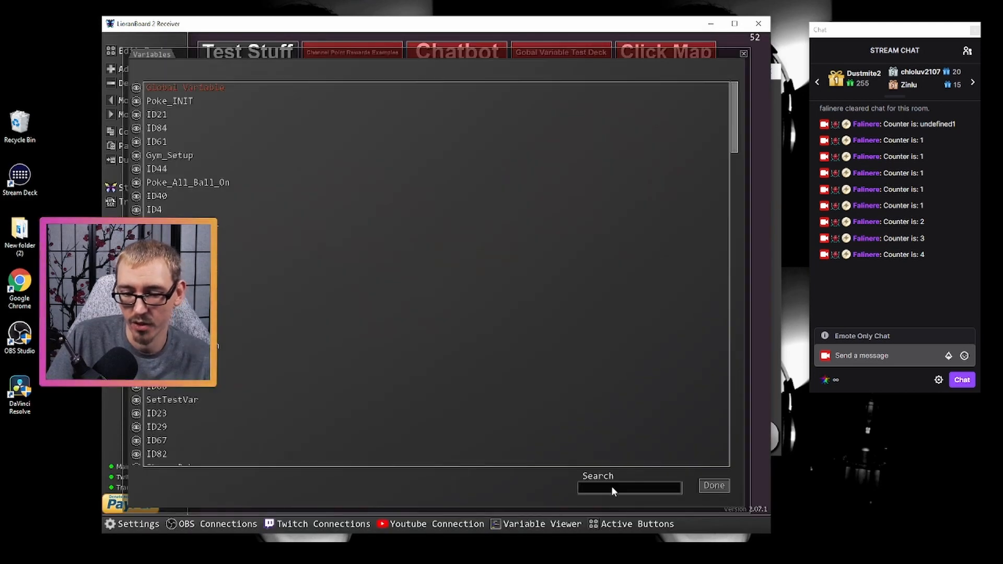
{"action": "type", "text": "112"}
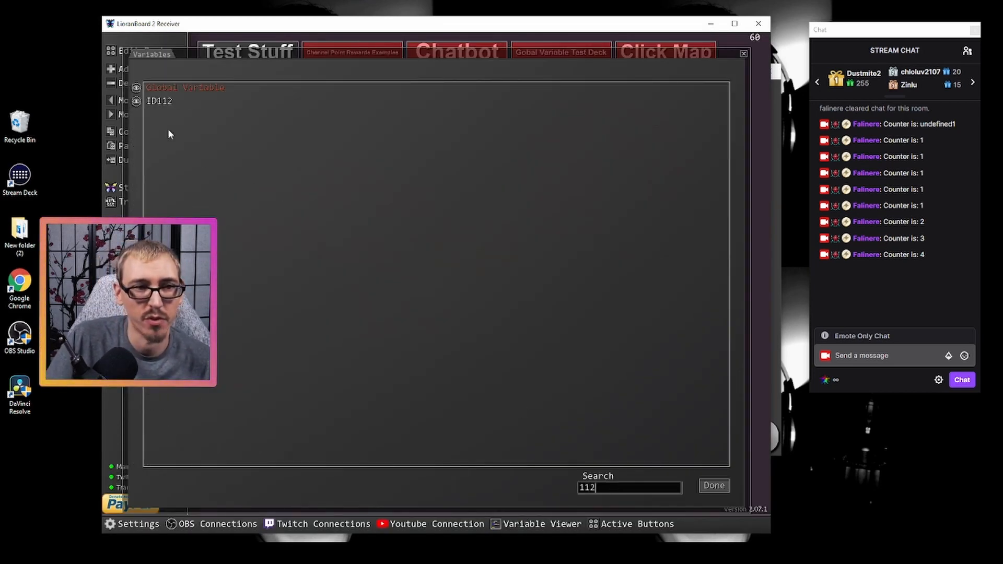
{"action": "left_click", "coordinate": [136, 101]}
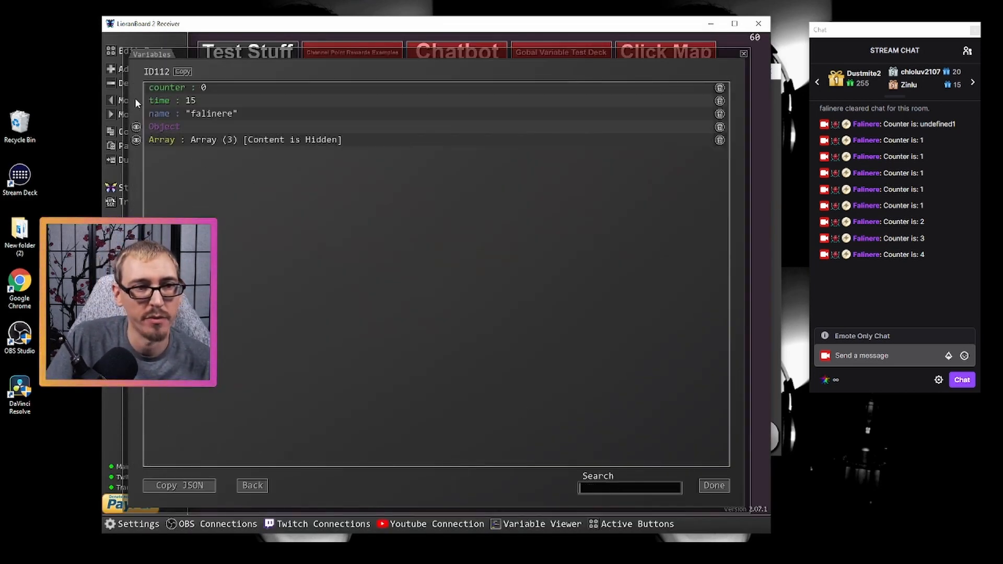
{"action": "left_click", "coordinate": [135, 126]}
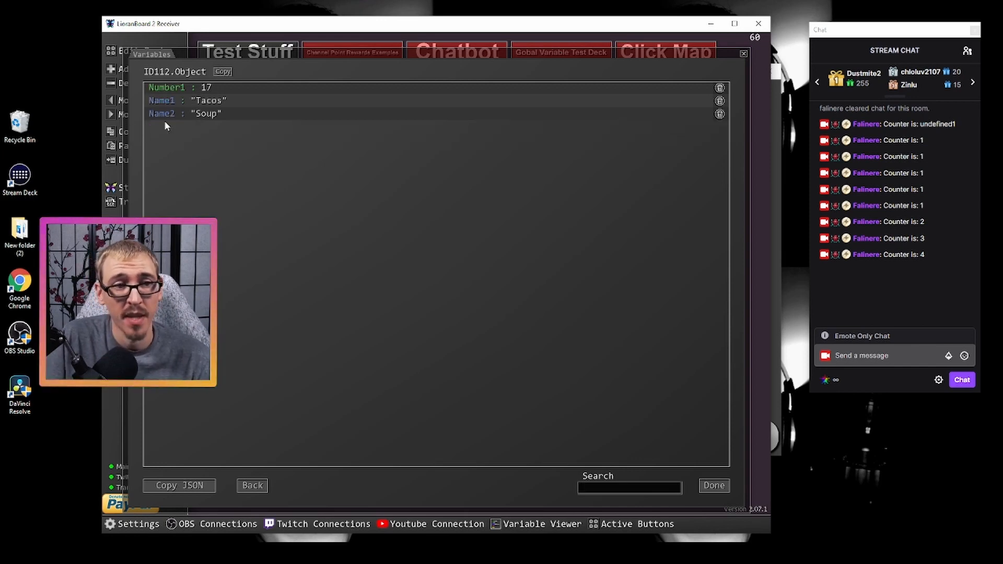